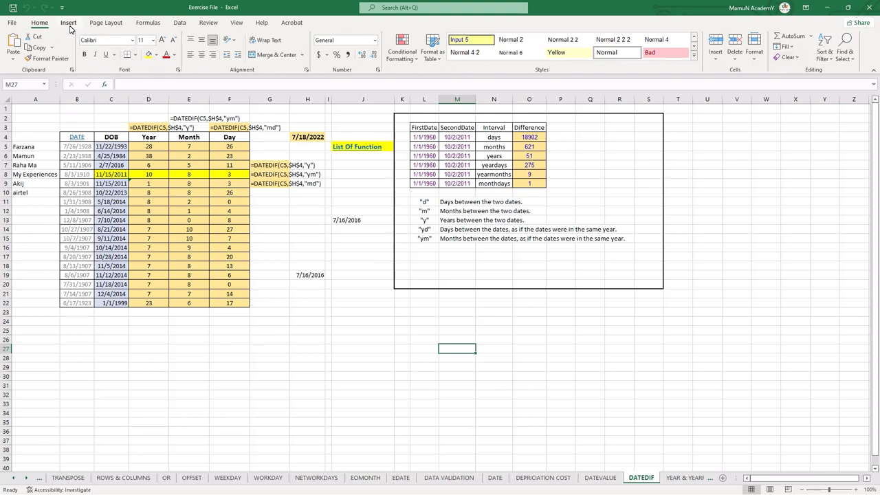
Turn off Gridlines View on the DATEDIF sheet so the gridlines are hidden.
left_click(106, 23)
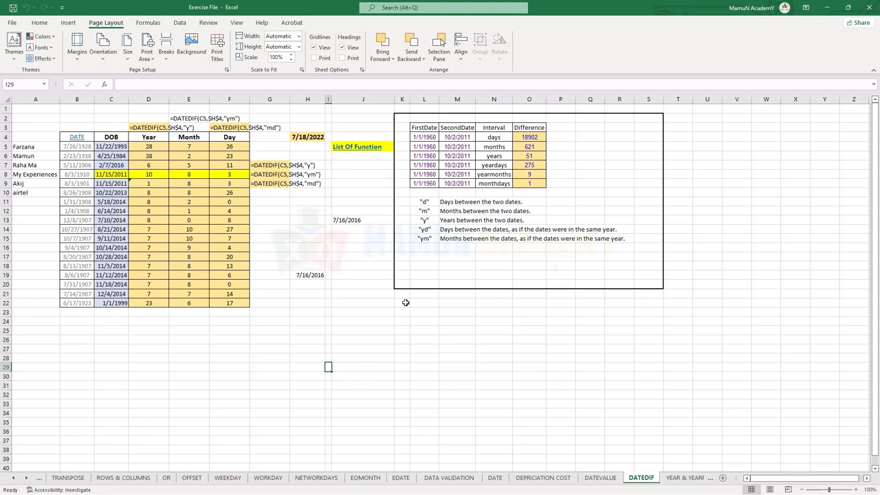
left_click(357, 245)
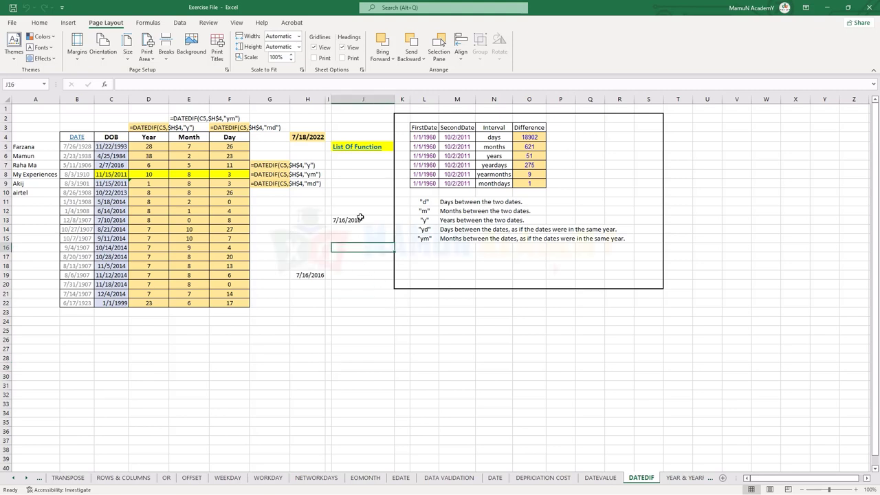
left_click(261, 352)
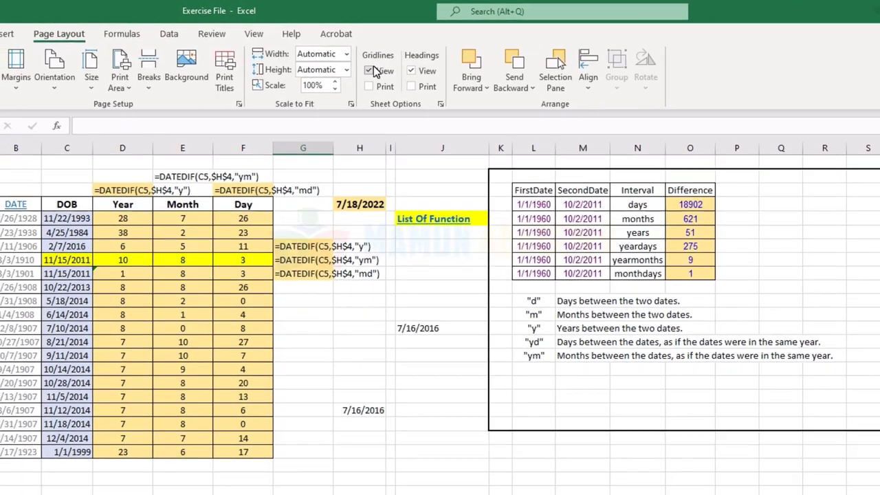
left_click(383, 77)
left_click(315, 48)
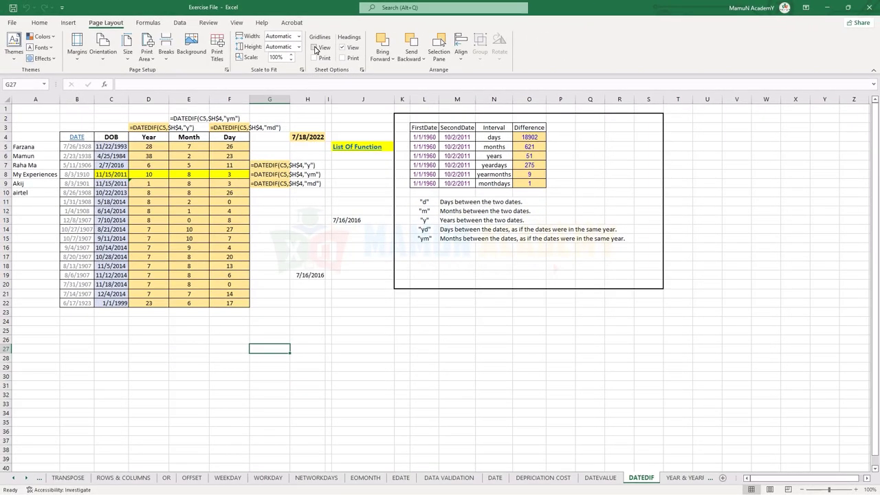
left_click(373, 336)
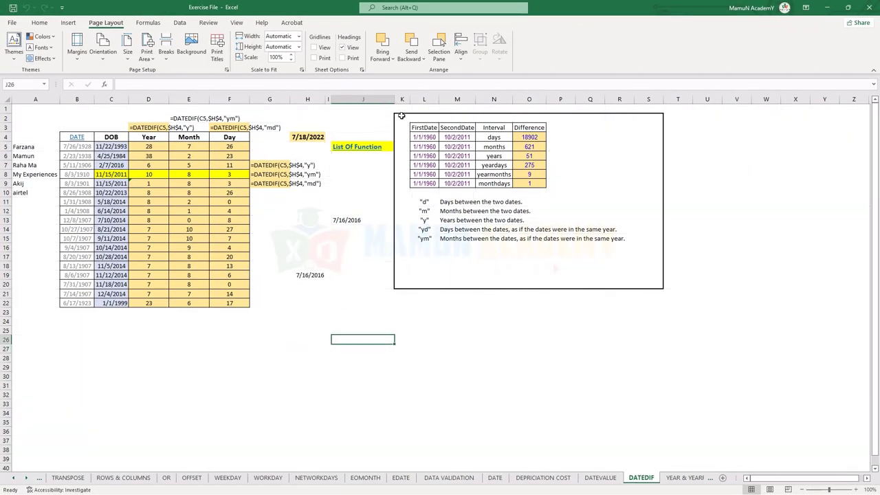
left_click_drag(401, 115, 648, 287)
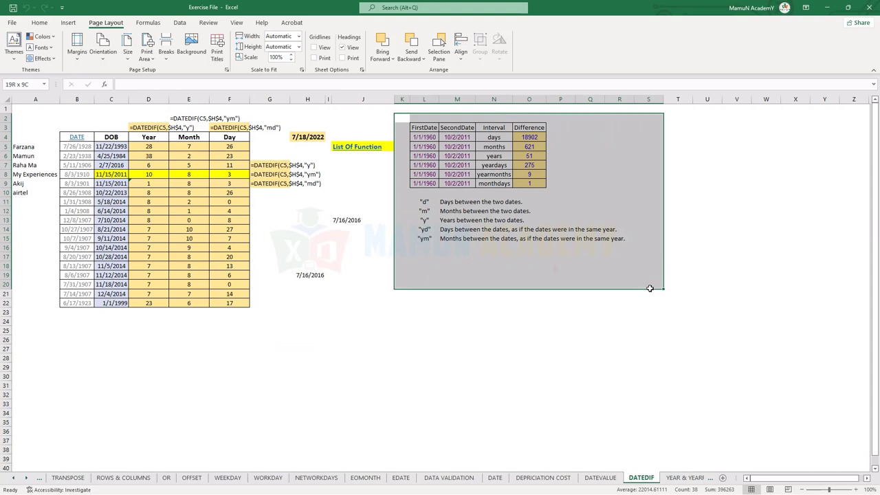
left_click(492, 313)
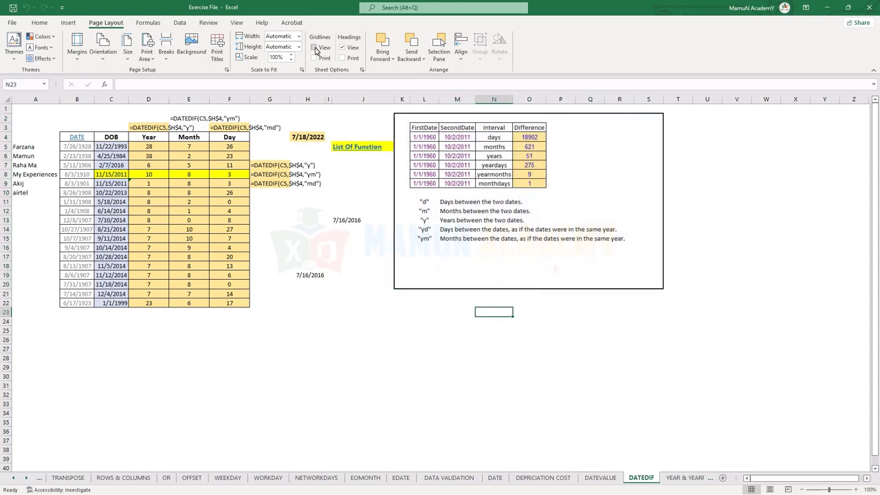
Show the gridlines again and tick Gridlines Print so they also print.
left_click(314, 48)
left_click(315, 48)
left_click(315, 47)
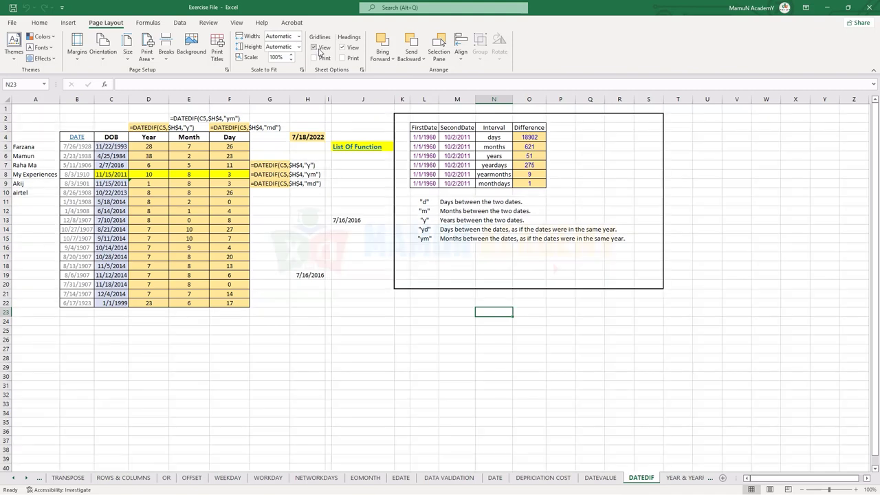
left_click(315, 58)
left_click(273, 314)
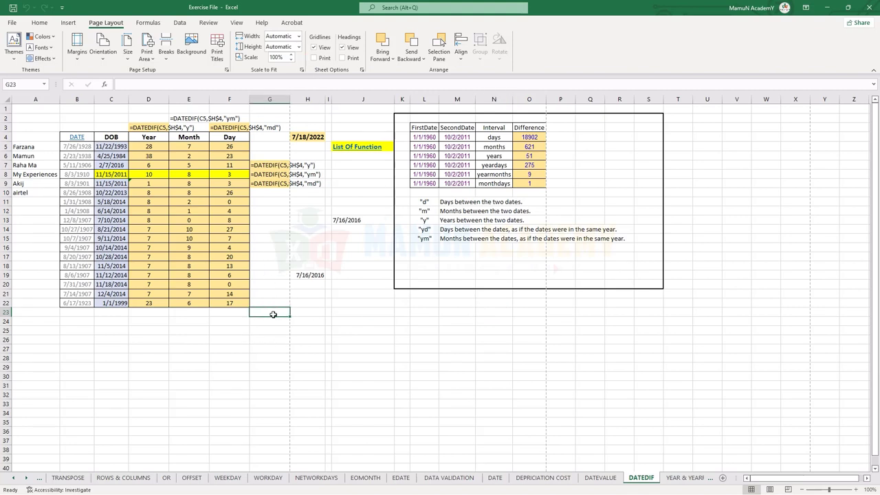
Check the DATEDIF sheet's printout in print preview several times.
key("ctrl+p")
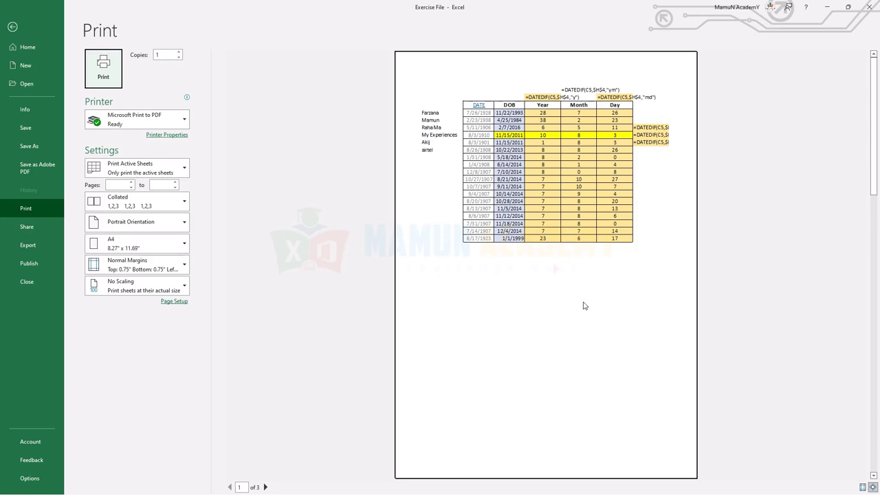
key("Escape")
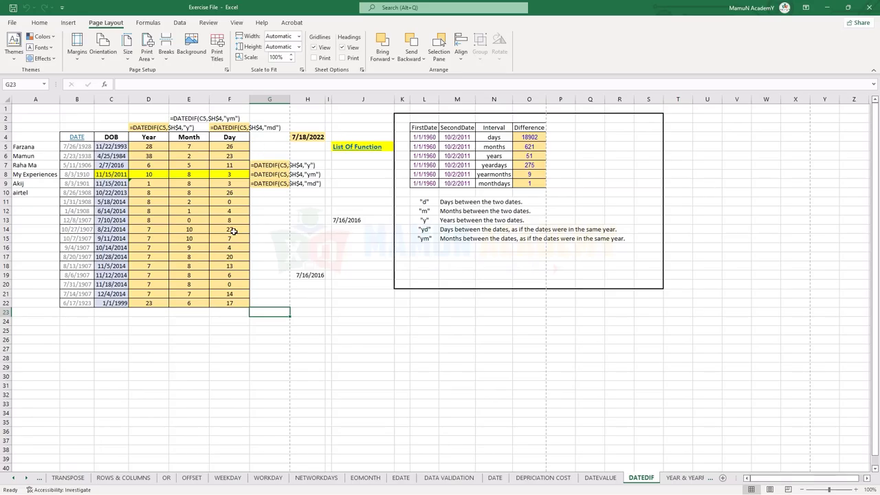
key("ctrl+p")
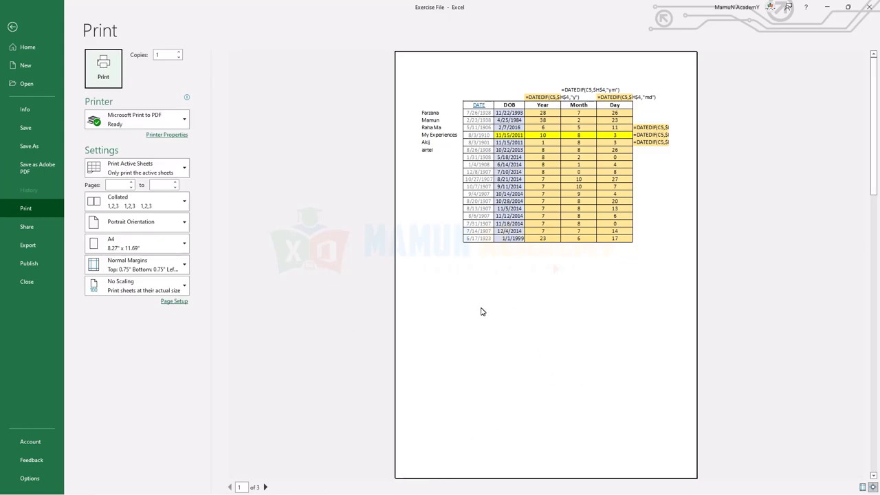
key("Escape")
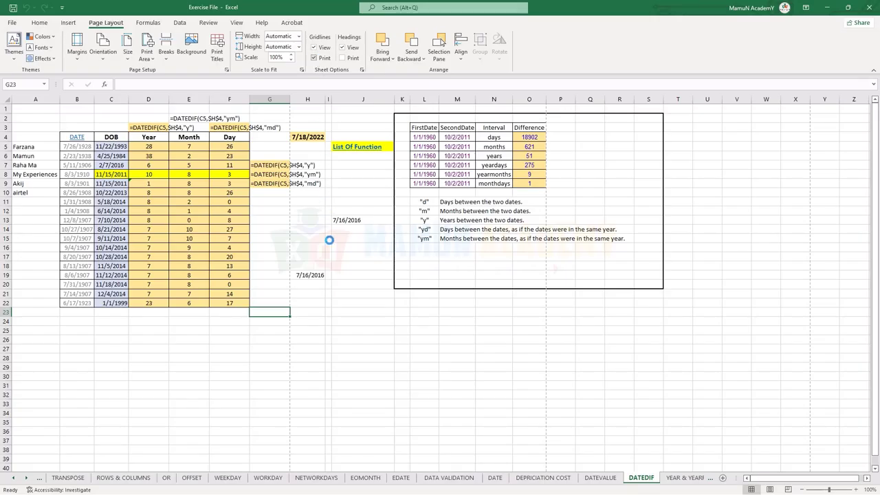
key("ctrl+p")
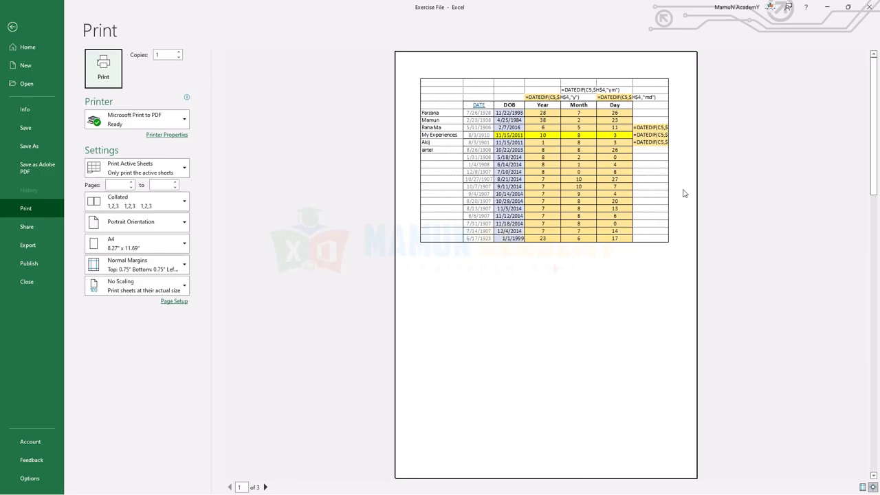
key("Escape")
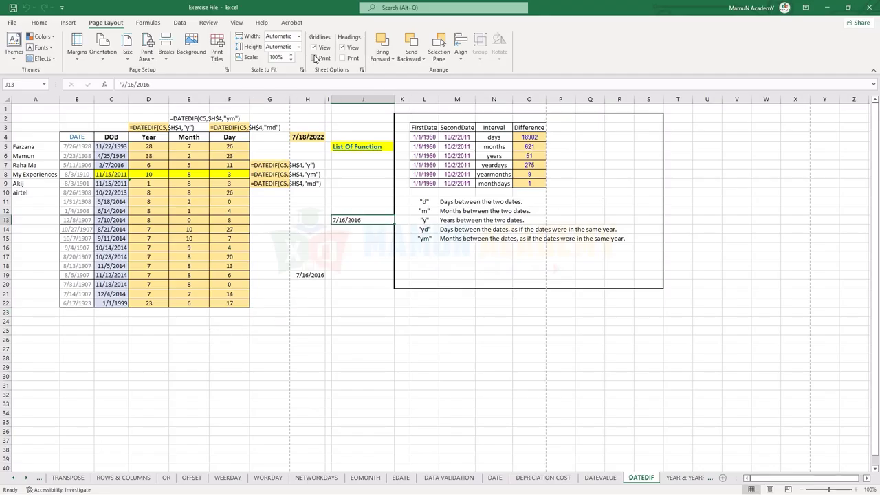
key("ctrl+p")
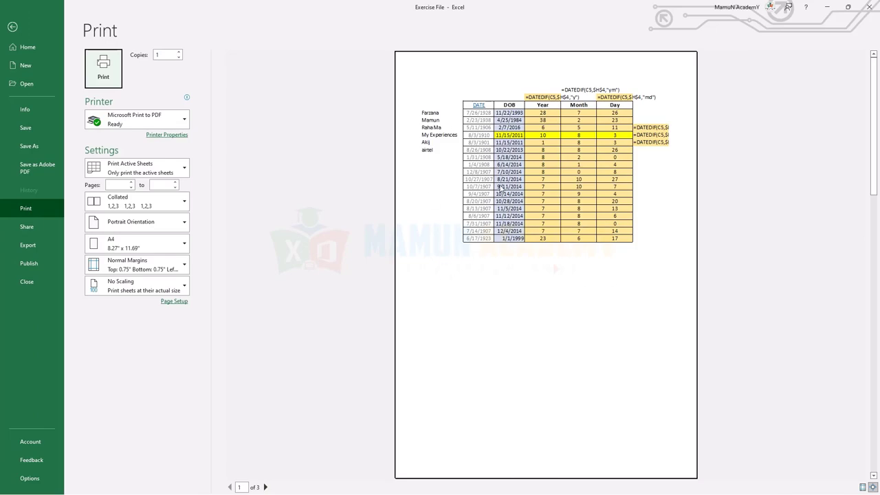
key("Escape")
Turn on Gridlines Print and confirm in the preview that cell borders now print.
left_click(315, 58)
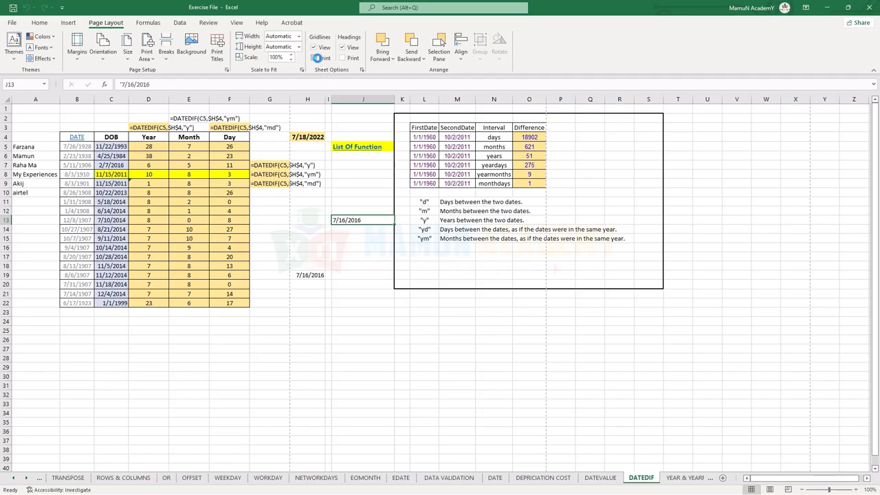
key("ctrl+p")
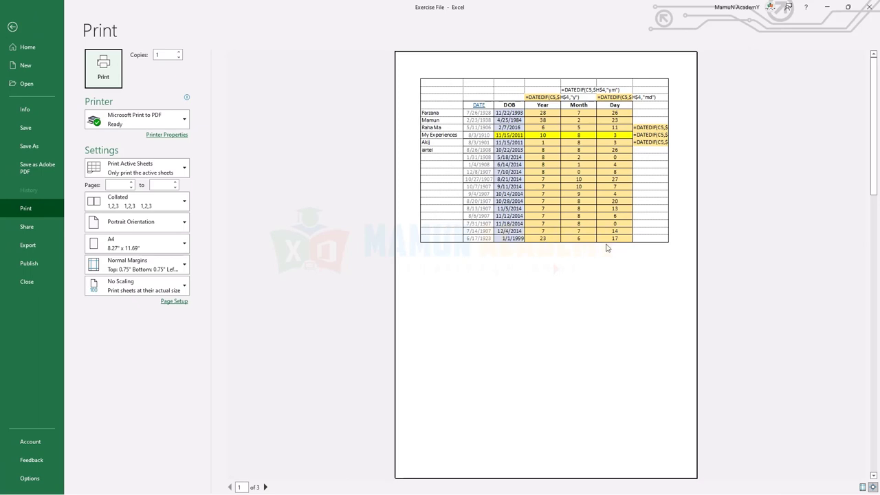
key("Escape")
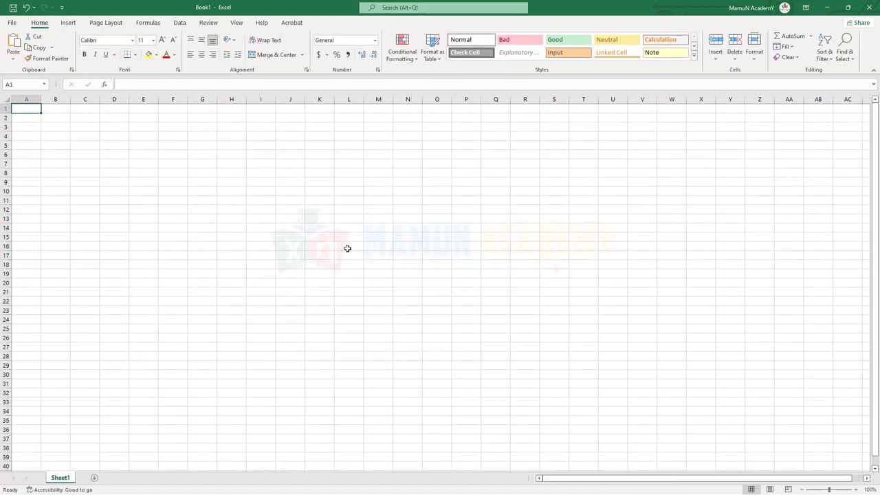
Enter 0 in cell G15 of the blank Book1 and preview the page.
key("ctrl+p")
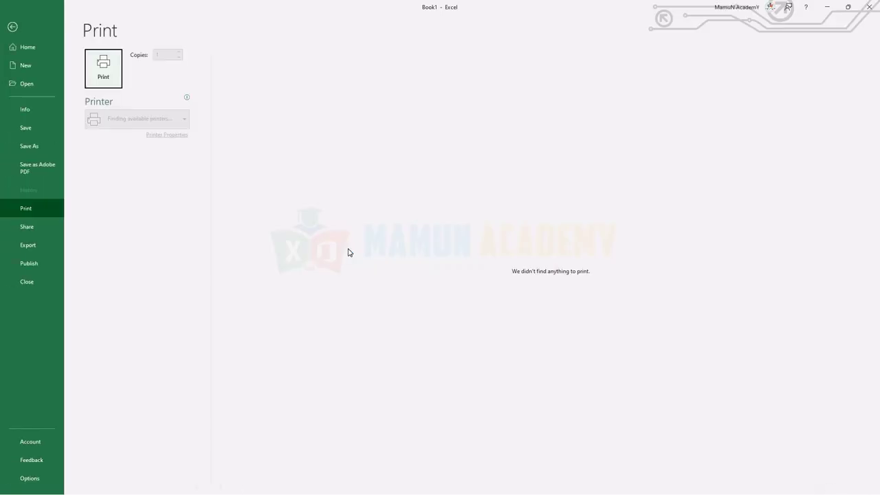
key("Escape")
left_click(196, 235)
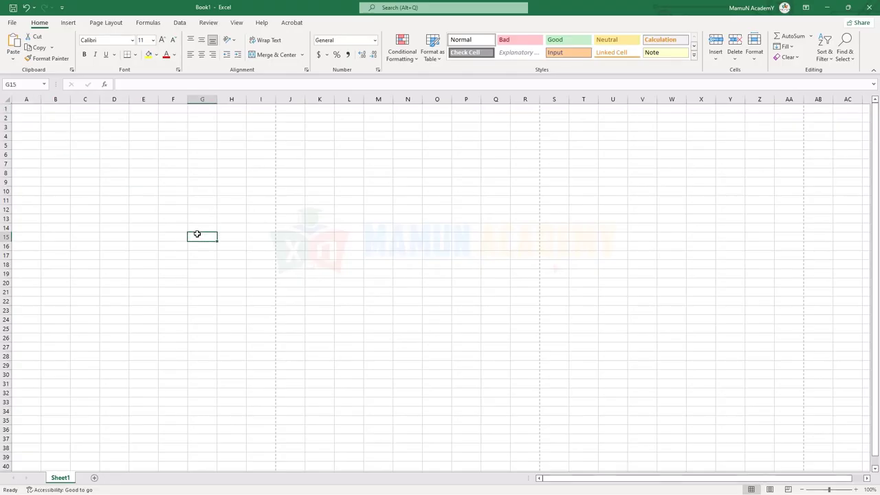
type("0")
key("Return")
key("ctrl+p")
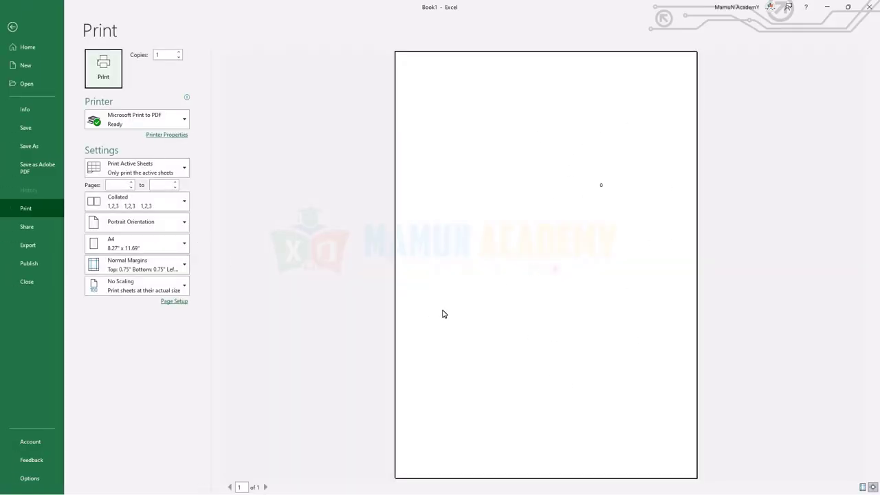
key("Escape")
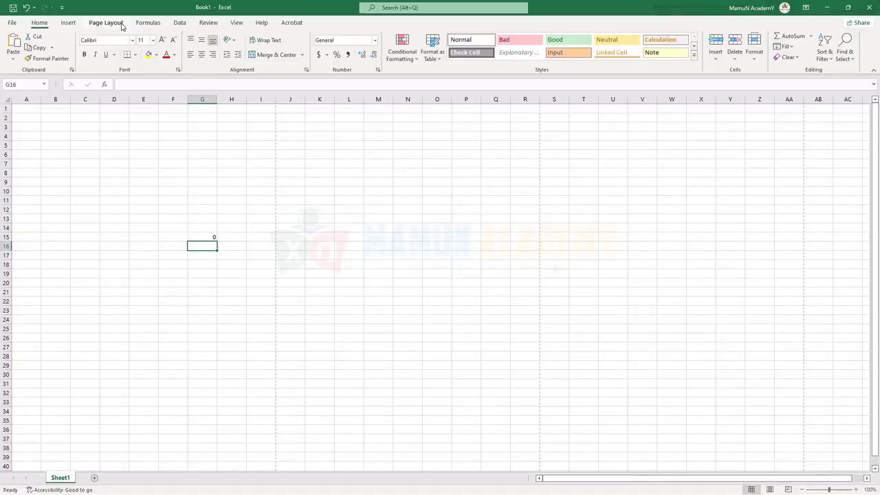
Set Book1's gridlines to print and preview the result.
left_click(108, 25)
left_click(184, 199)
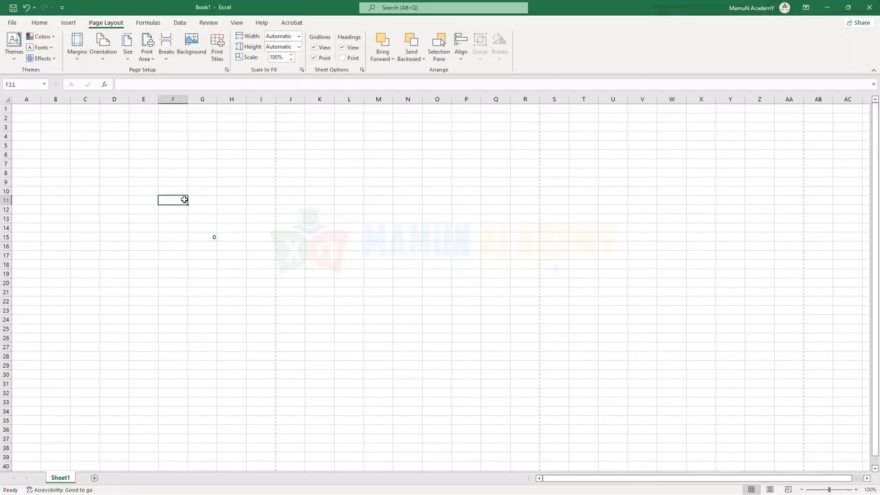
key("ctrl+p")
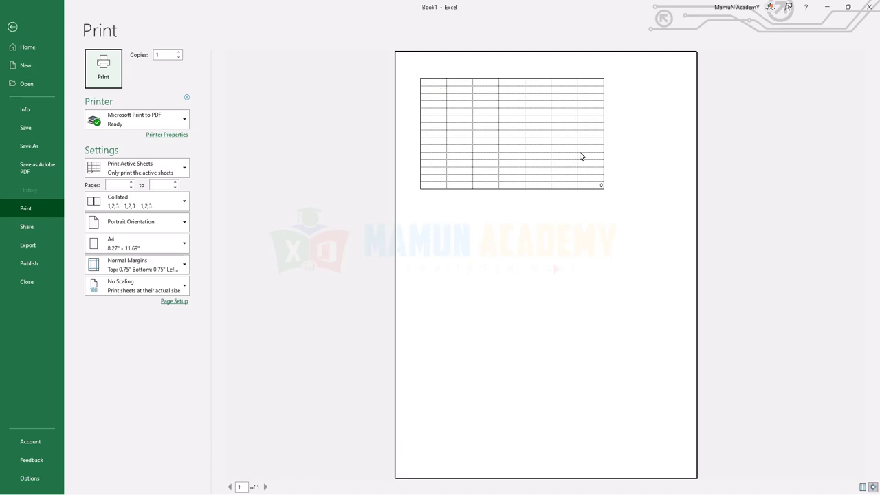
key("Escape")
Select A1:I38 and choose Print Selection so only that range prints.
mouse_move(35, 110)
left_mouse_down()
mouse_move(236, 379)
mouse_move(264, 444)
left_mouse_up()
key("ctrl+p")
left_click(146, 171)
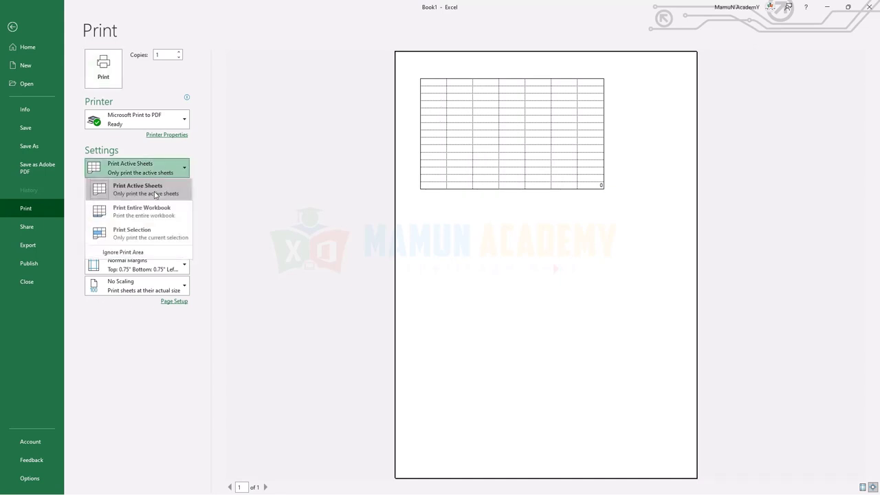
left_click(148, 237)
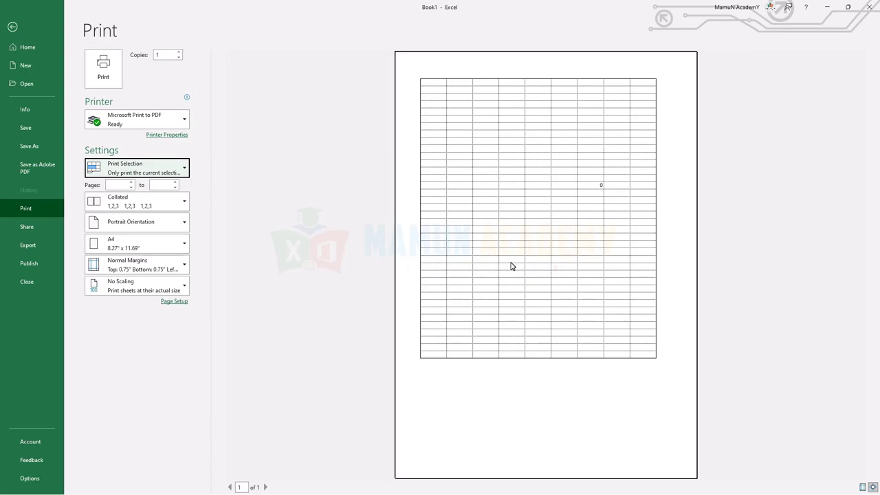
key("Escape")
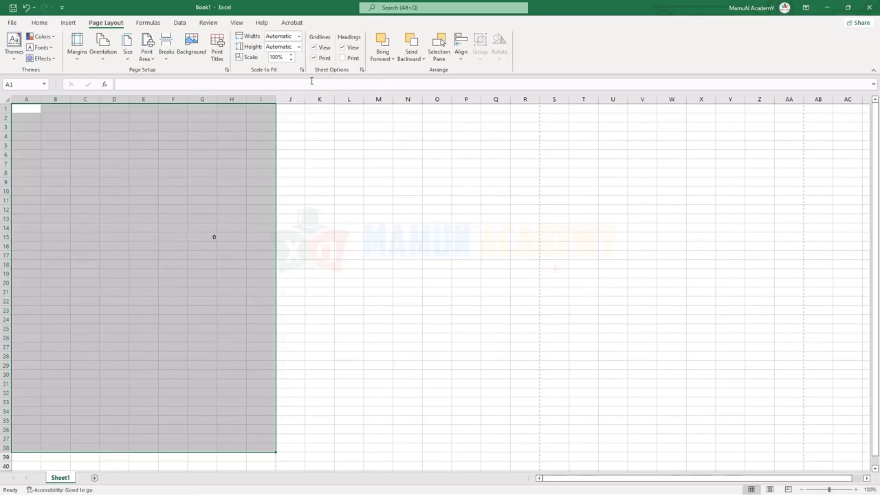
Clear Gridlines Print, toggle Gridlines View off and on, then close Book1 with Don't Save.
left_click(325, 58)
left_click(311, 170)
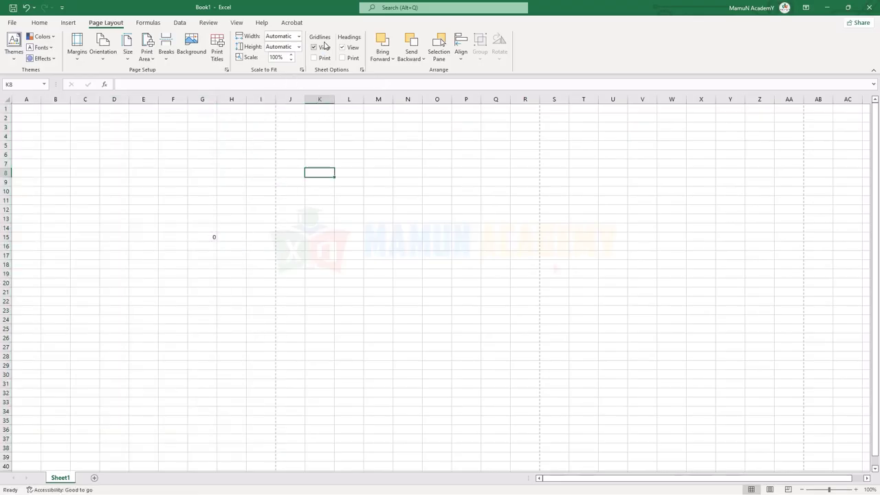
left_click(323, 47)
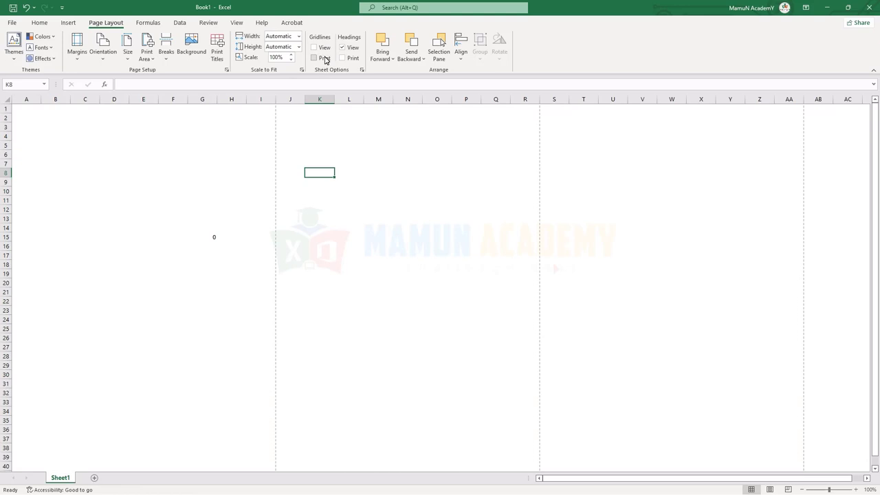
left_click(315, 47)
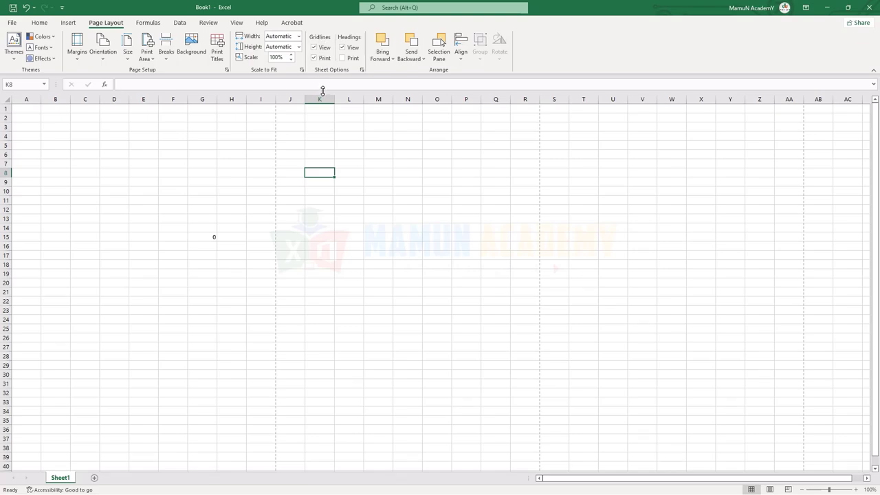
left_click(867, 7)
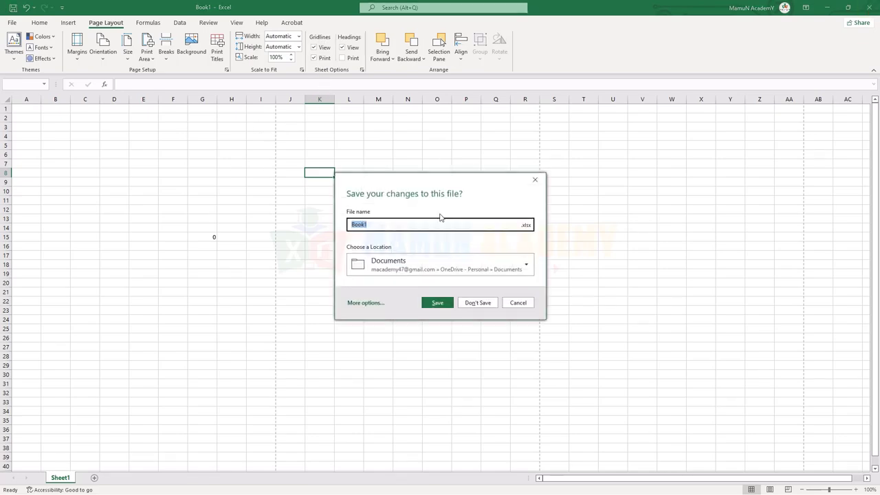
left_click(476, 304)
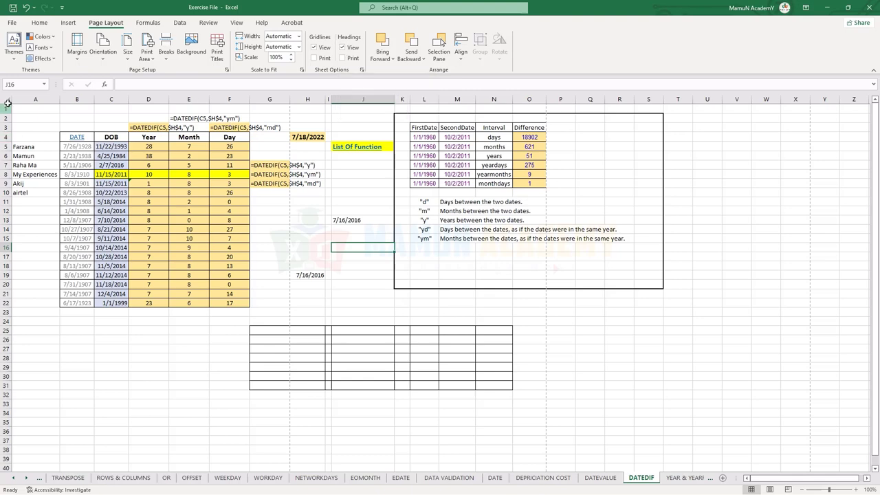
Hide the row and column headings and collapse the ribbon to tab names only.
left_click(342, 47)
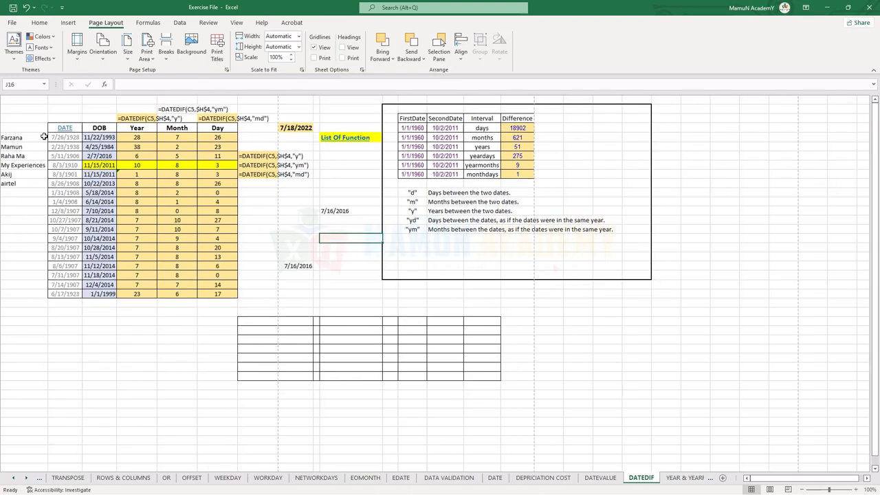
left_click(40, 23)
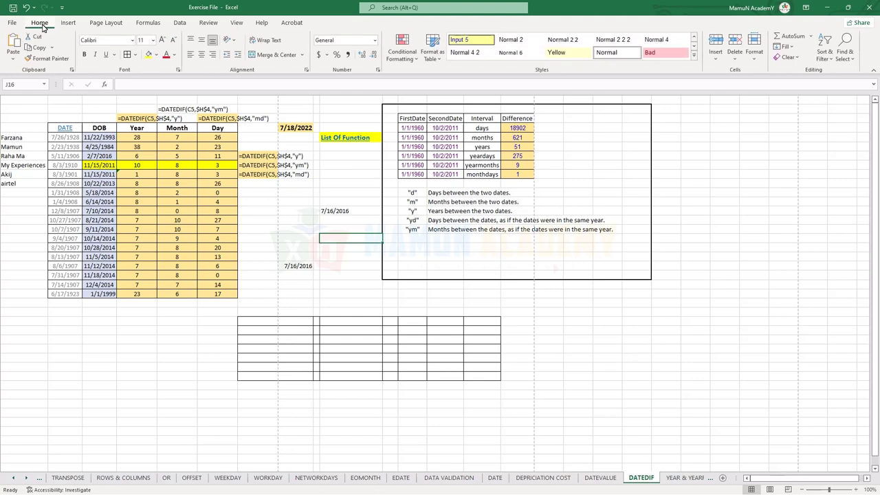
double_click(40, 24)
left_click(369, 240)
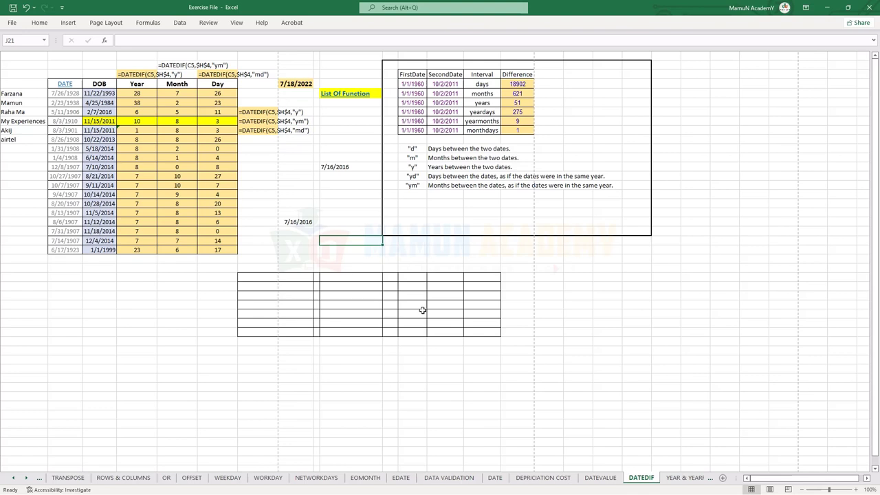
Try Auto-hide Ribbon, then restore the ribbon to Show Tabs and Commands.
left_click(806, 8)
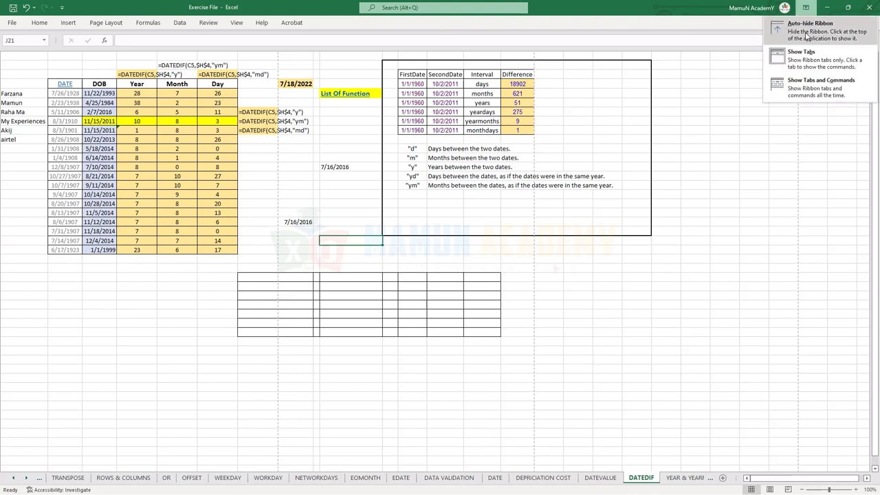
left_click(806, 36)
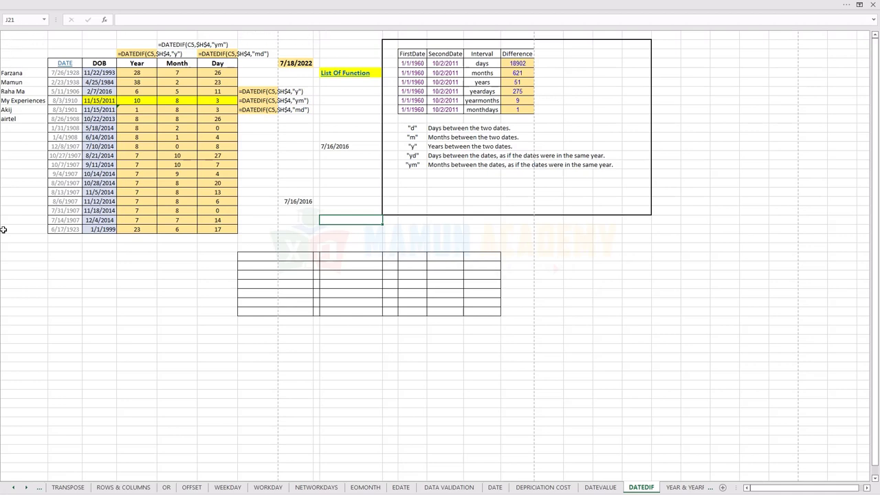
mouse_move(2, 4)
left_click(528, 246)
left_click(868, 5)
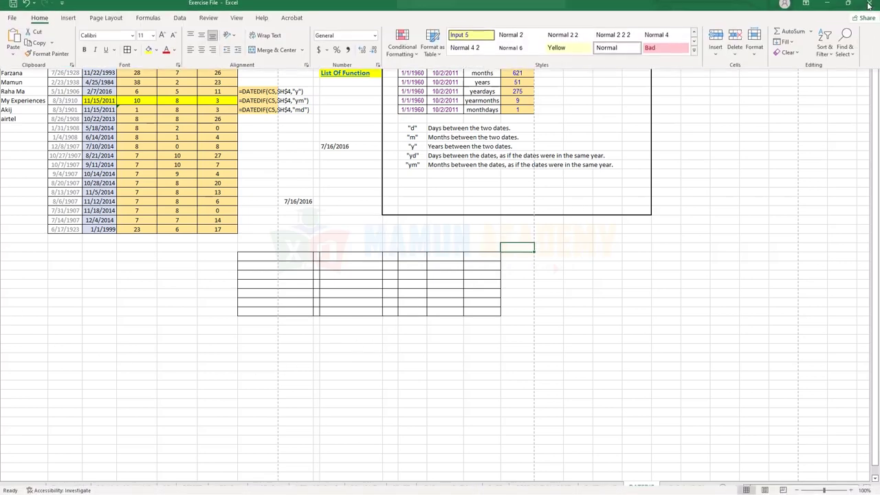
left_click(805, 6)
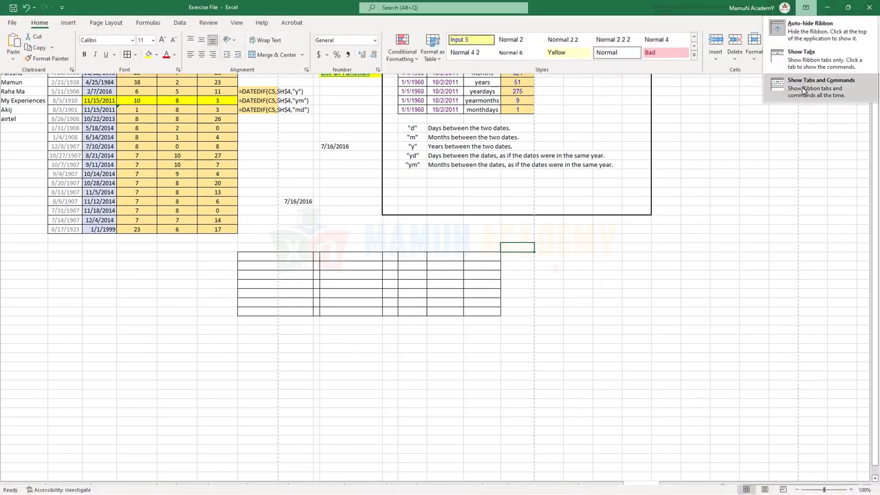
left_click(803, 90)
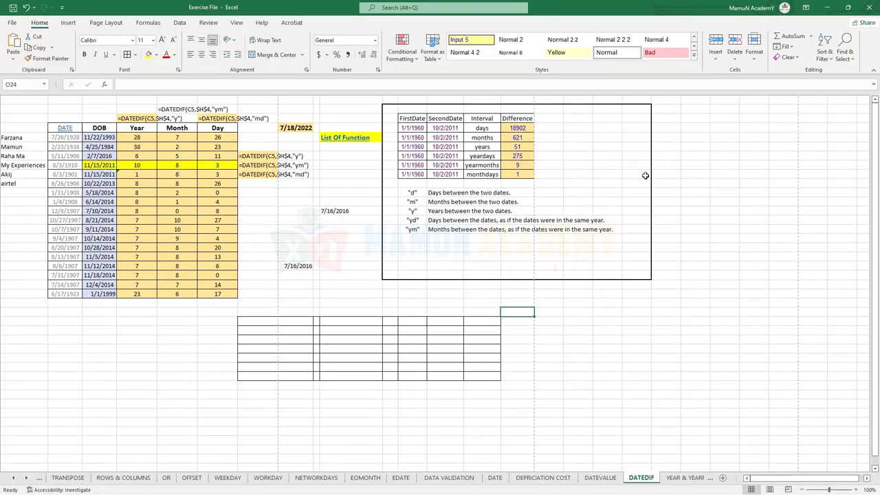
Toggle Headings View on and off and preview the printout without headings.
left_click(107, 23)
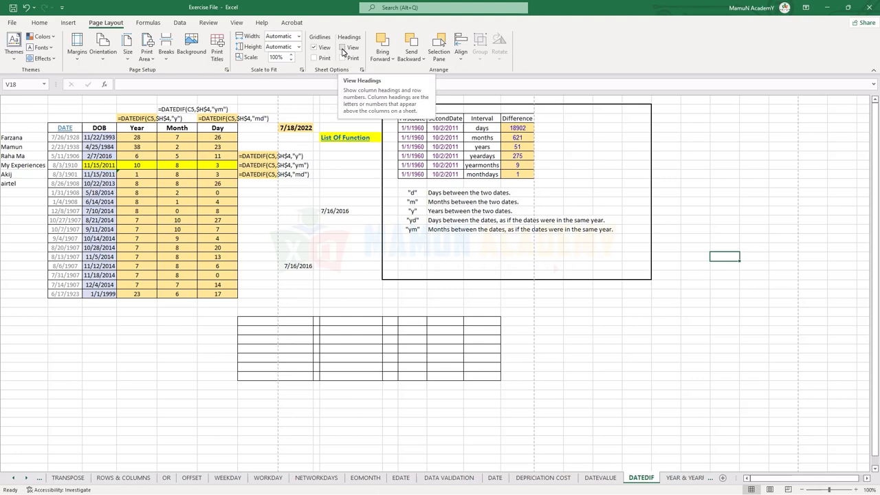
left_click(343, 49)
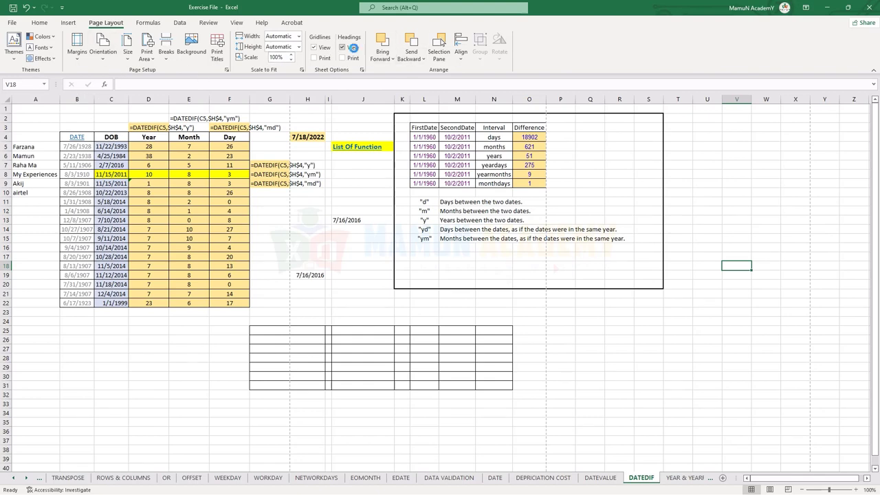
left_click(352, 48)
key("ctrl+p")
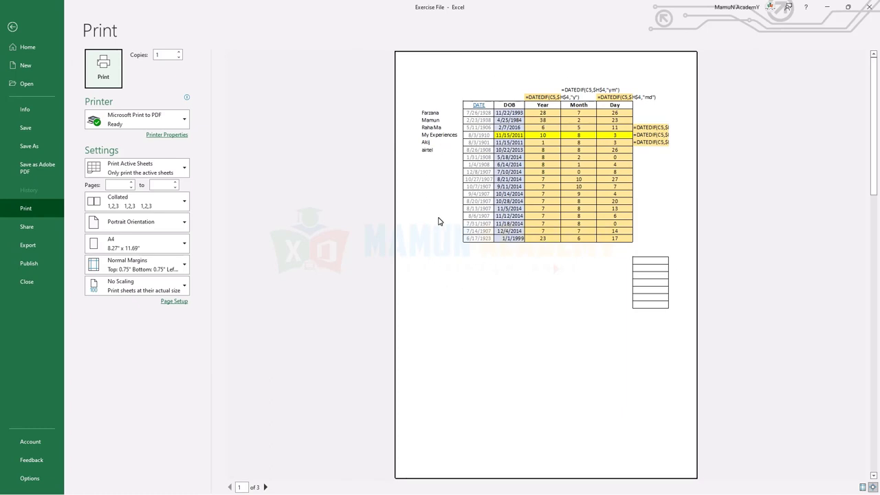
key("Escape")
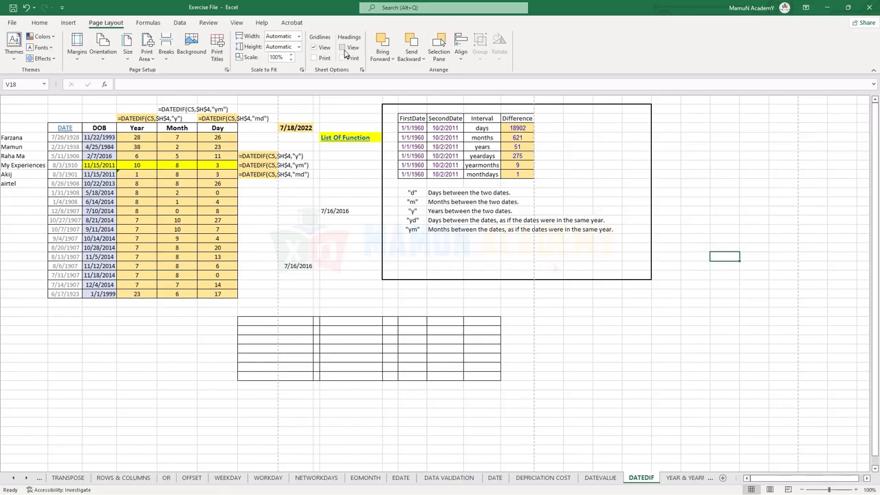
Show headings and tick Headings Print, confirming them in the print preview.
left_click(343, 48)
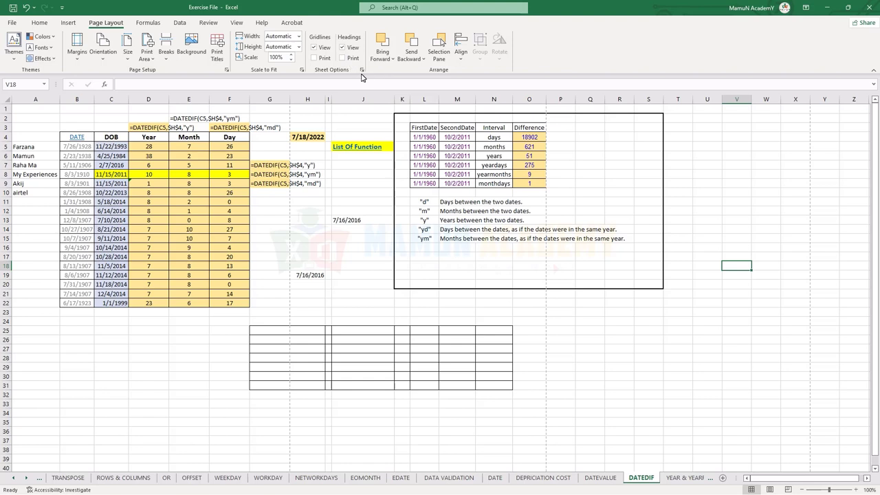
left_click(342, 58)
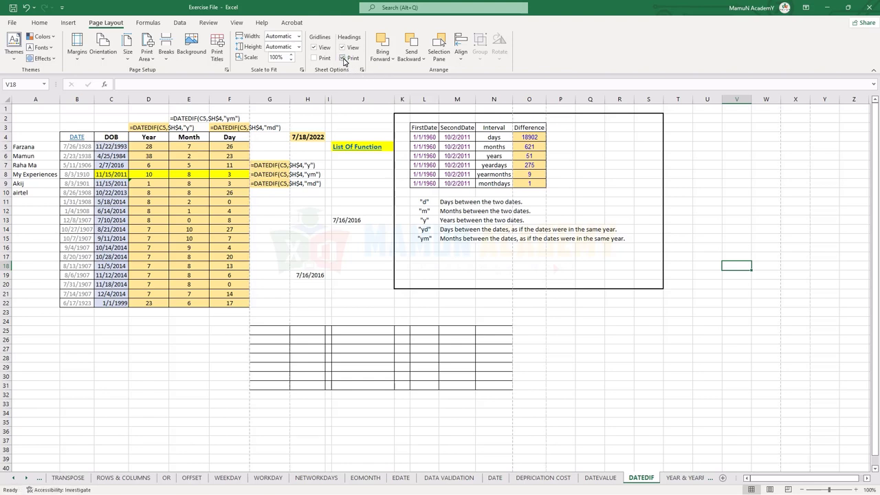
key("ctrl+p")
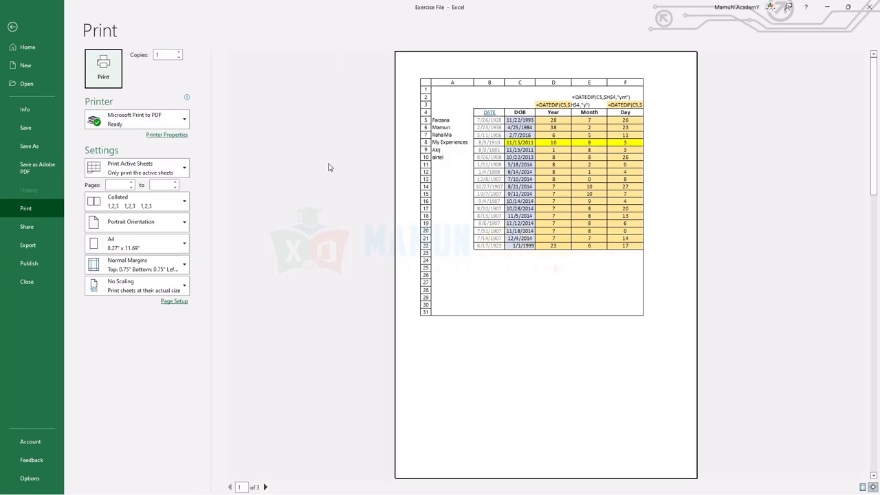
key("Escape")
left_click(152, 147)
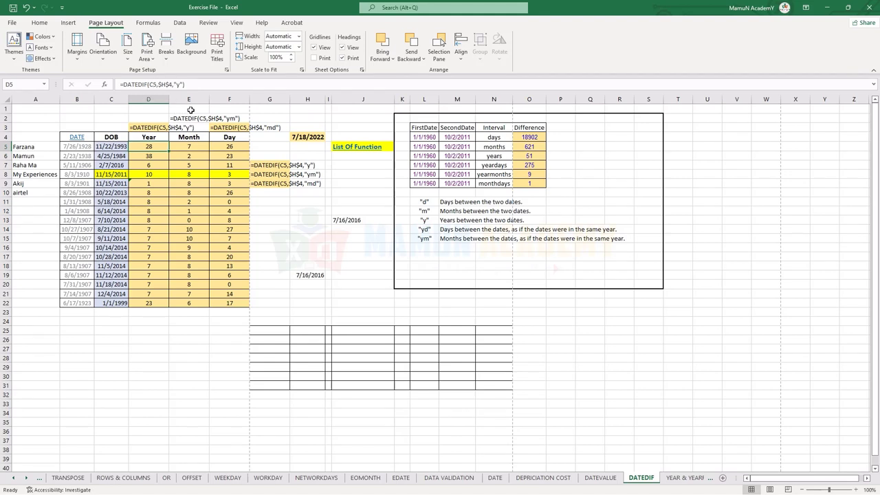
Turn D5's DATEDIF formula into plain text and enter 1 in D4.
left_click(120, 83)
key("Delete")
key("Return")
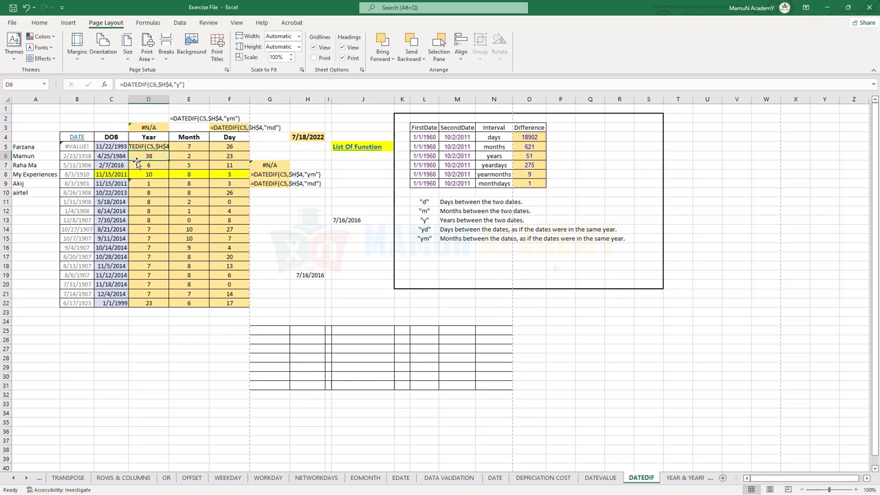
key("Up")
key("Up")
type("1")
key("Tab")
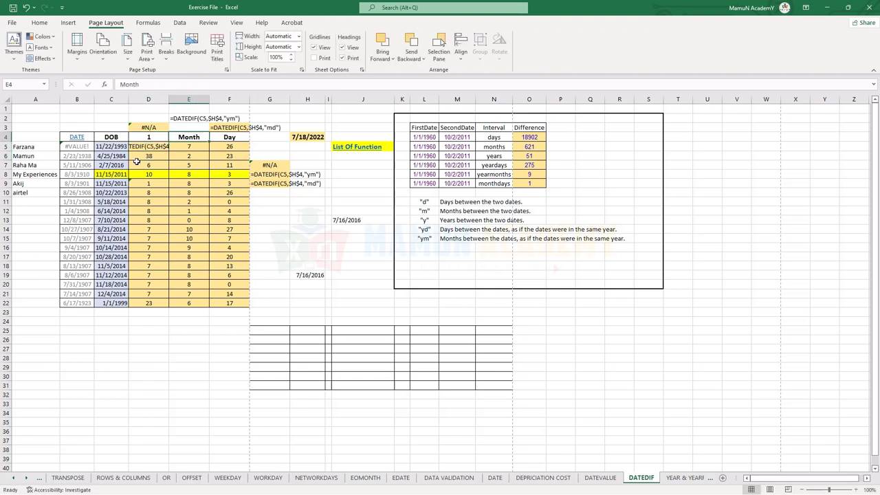
Left-align D5, AutoFit column D to its text, and open print preview.
left_click(139, 147)
left_click(40, 23)
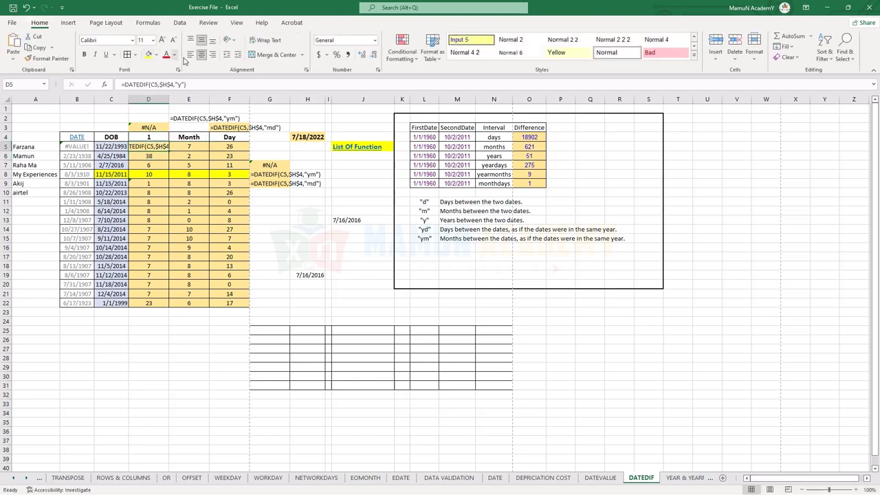
left_click(201, 55)
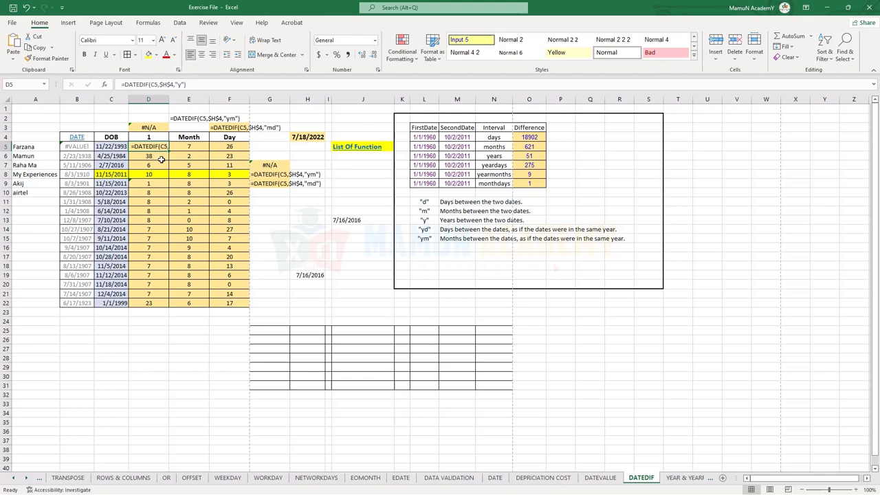
double_click(169, 100)
key("ctrl+p")
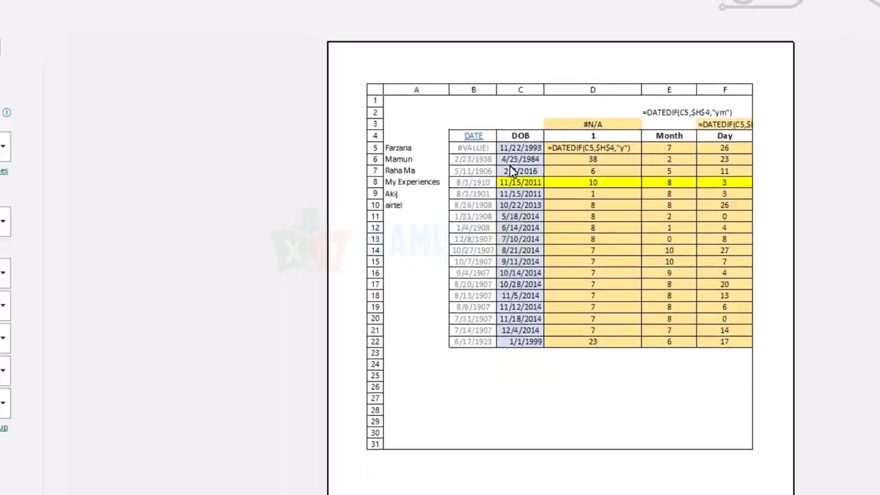
Recheck the printout with row and column headings in print preview.
key("Escape")
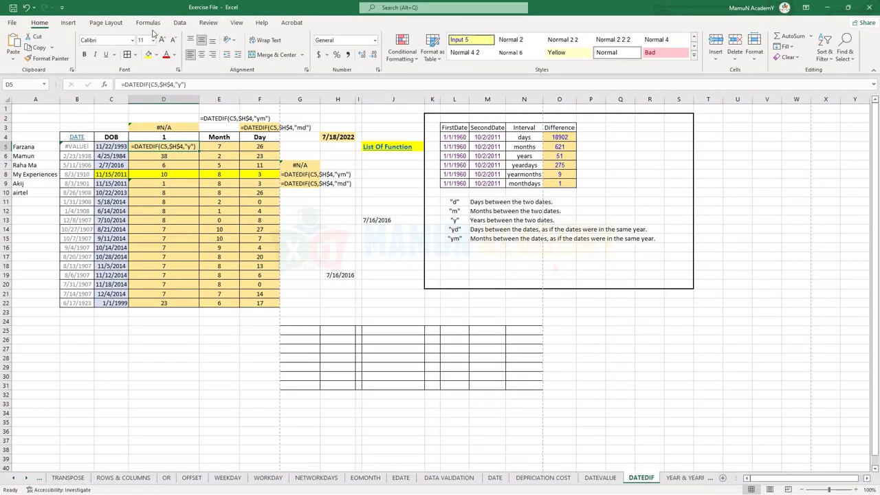
left_click(106, 23)
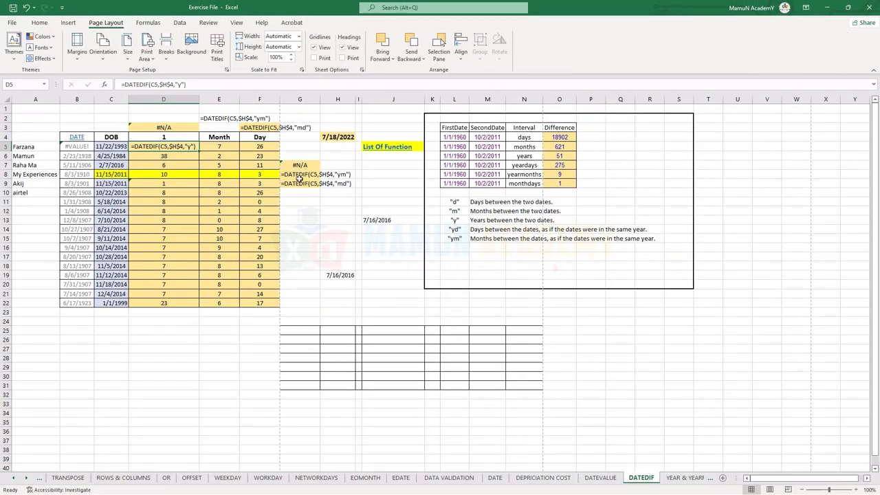
key("ctrl+p")
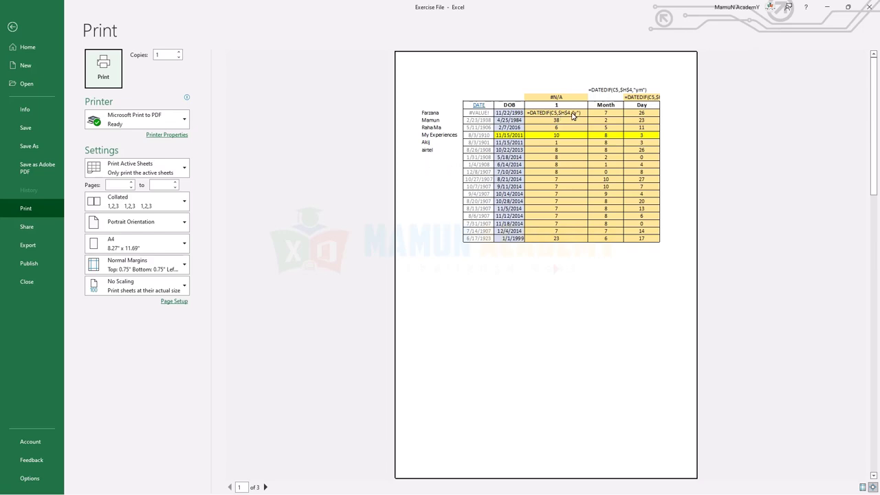
key("Escape")
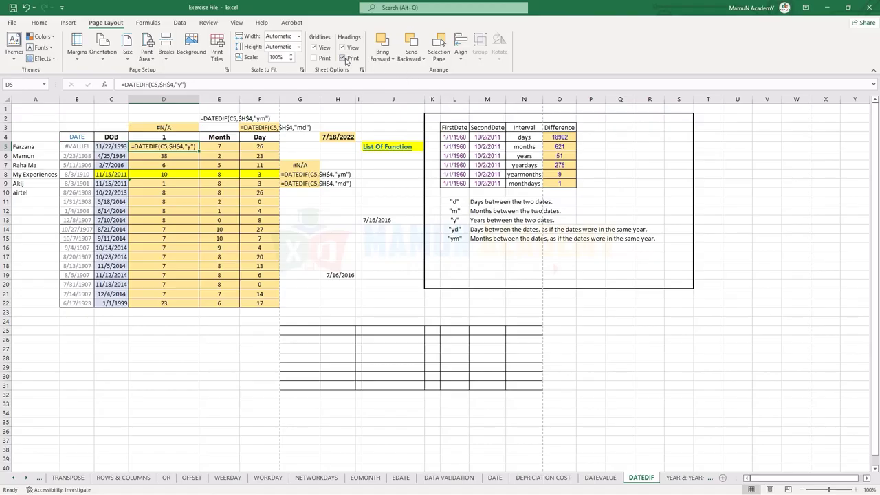
key("ctrl+p")
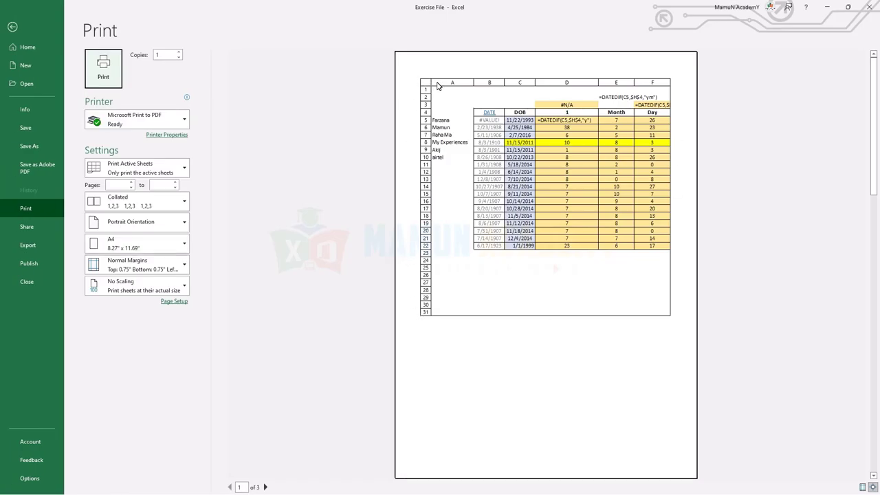
key("Escape")
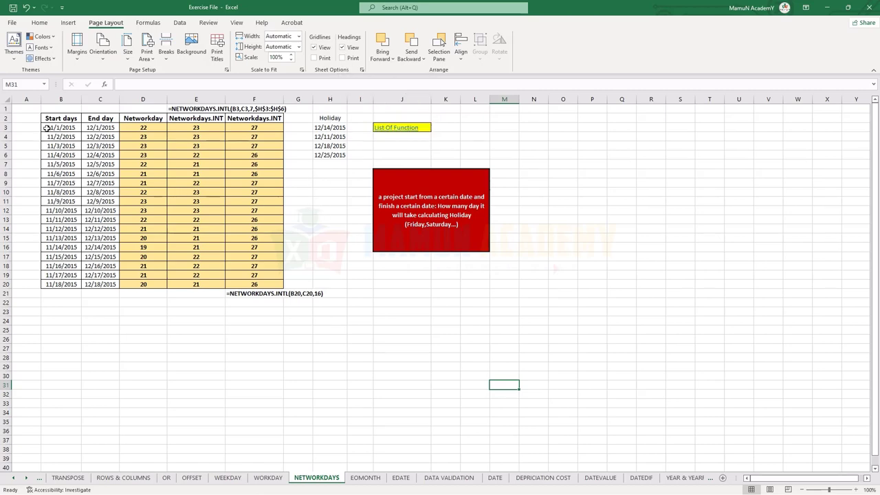
Select and deselect the B2:F20 table, then look over the Bring Forward options.
left_click_drag(52, 118, 275, 284)
left_click(350, 256)
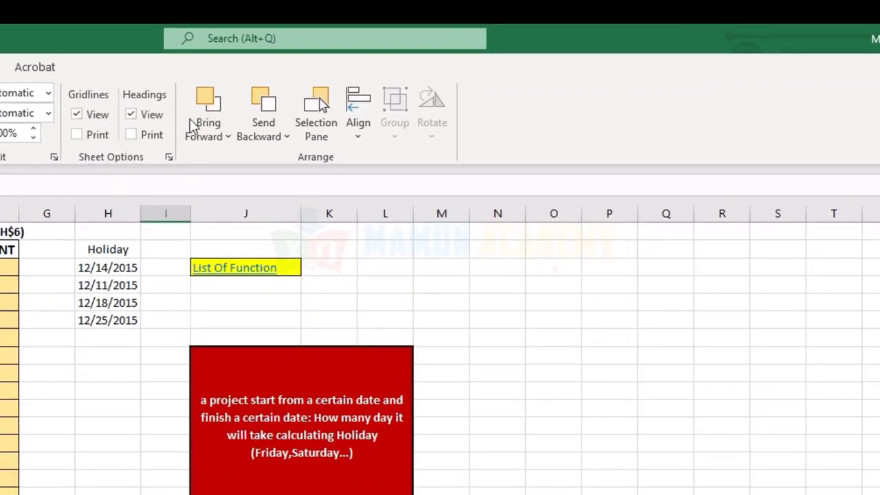
left_click(225, 137)
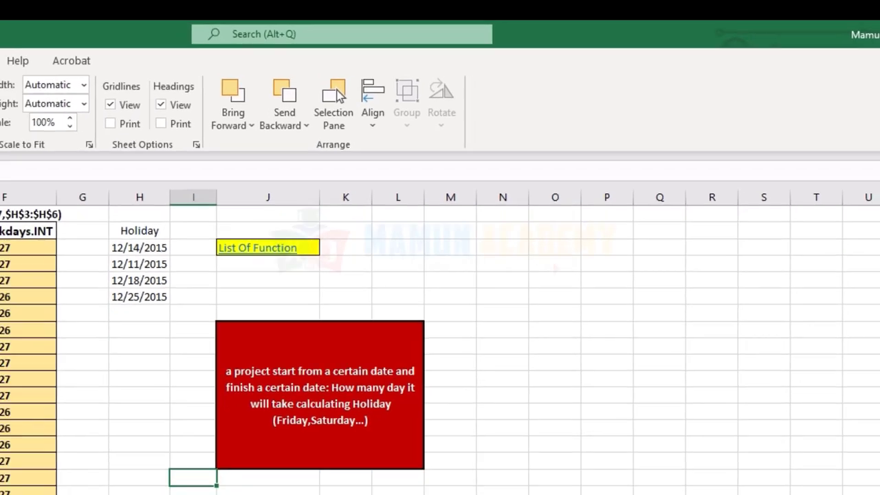
left_click(68, 22)
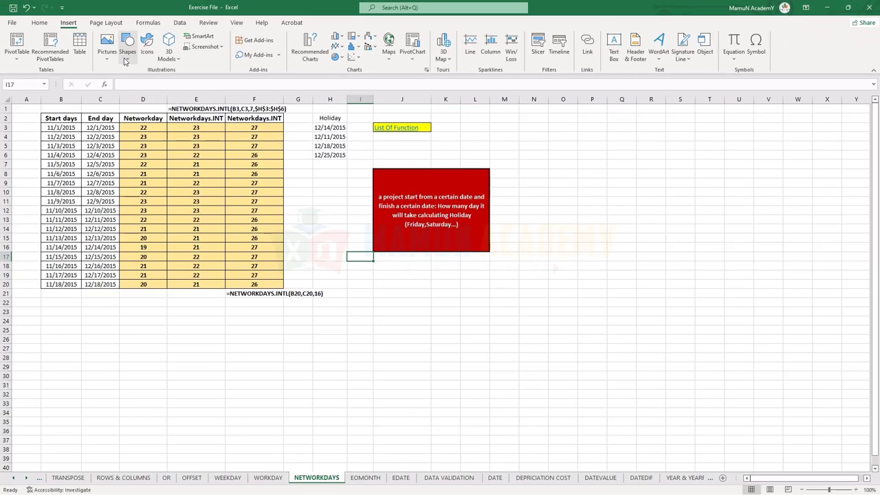
Draw a blue rounded rectangle below the red note and add an offset green copy.
left_click(125, 61)
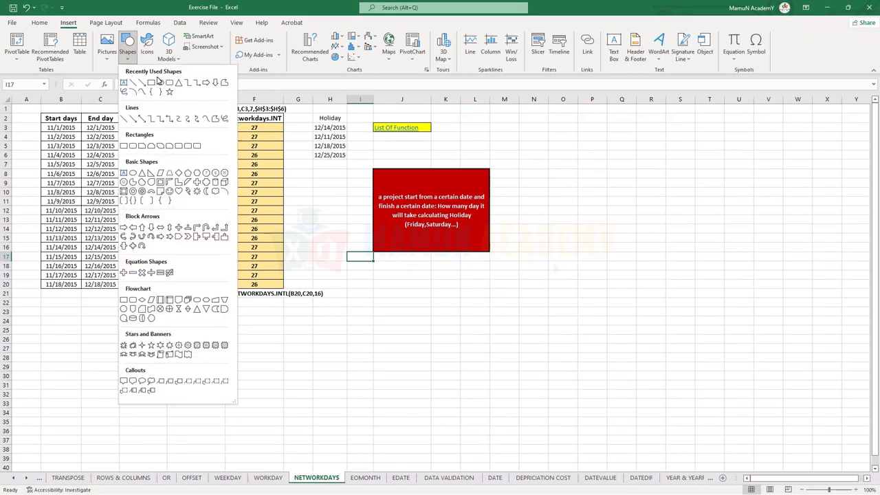
left_click(167, 86)
mouse_move(291, 206)
left_mouse_down()
mouse_move(498, 312)
mouse_move(611, 288)
left_mouse_up()
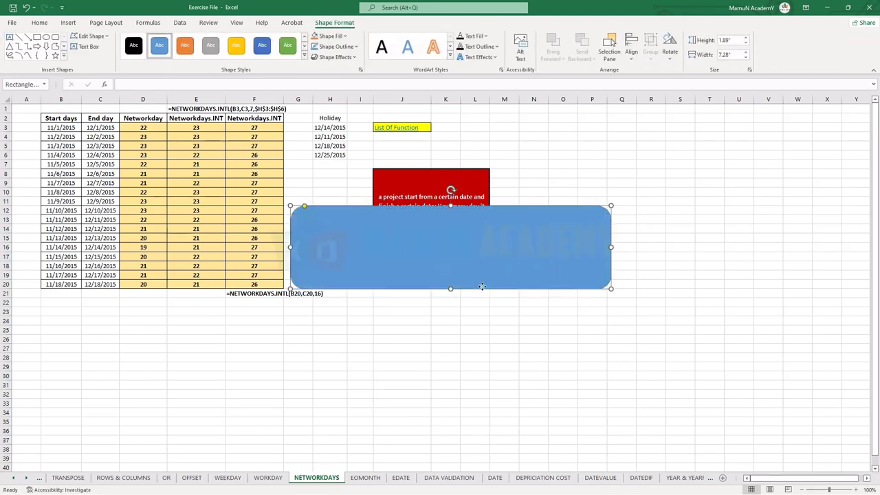
left_click_drag(467, 282, 473, 311)
left_click(287, 45)
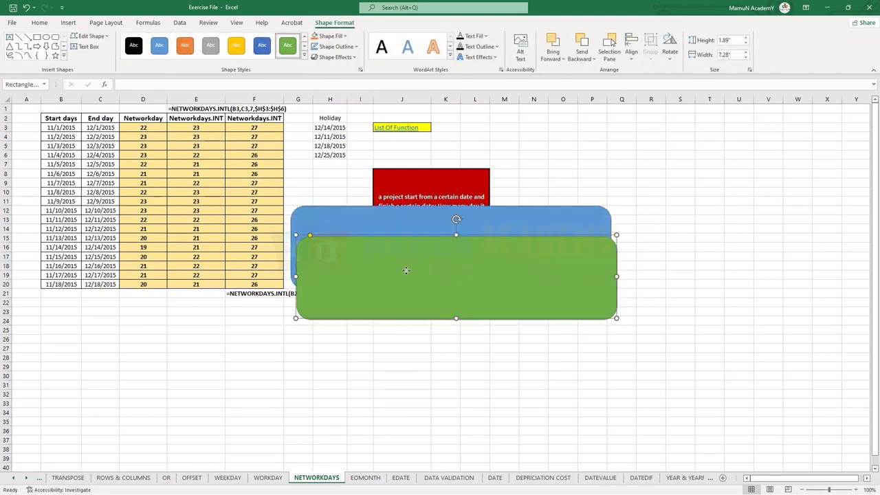
left_click_drag(400, 263, 465, 284)
left_click(347, 372)
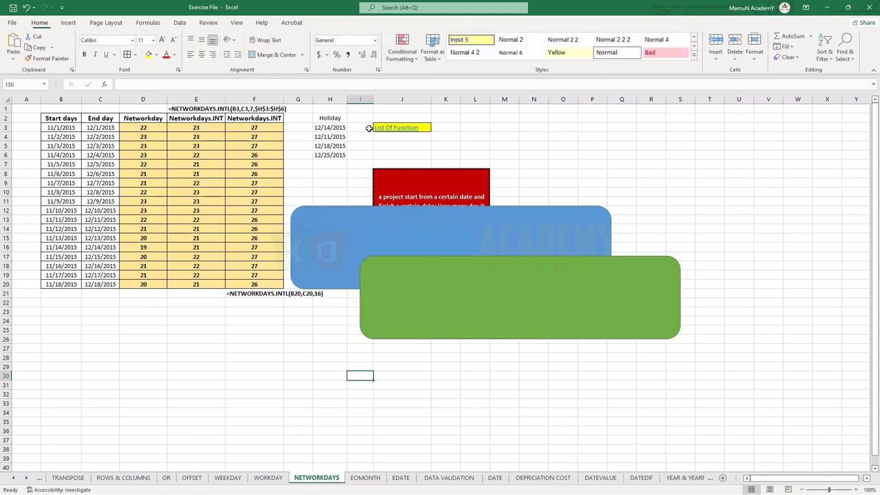
Review Bring Forward options, shift the green rectangle left, and duplicate it lower-left.
left_click(371, 248)
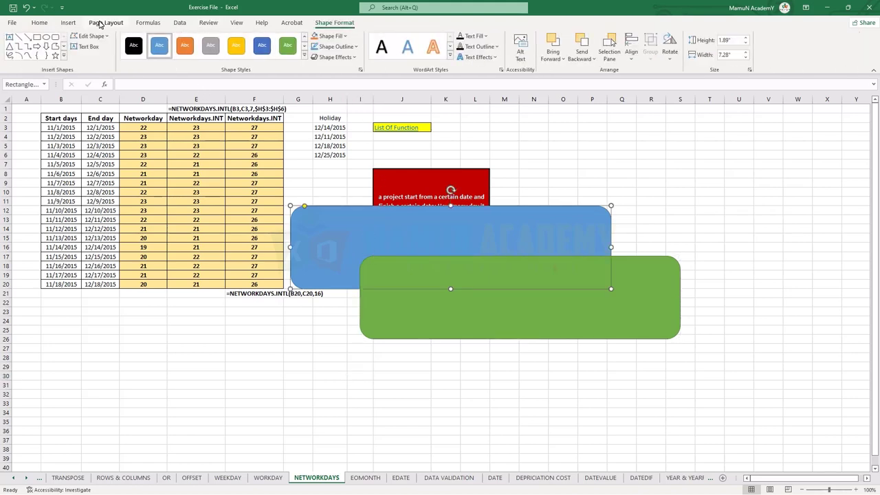
left_click(105, 22)
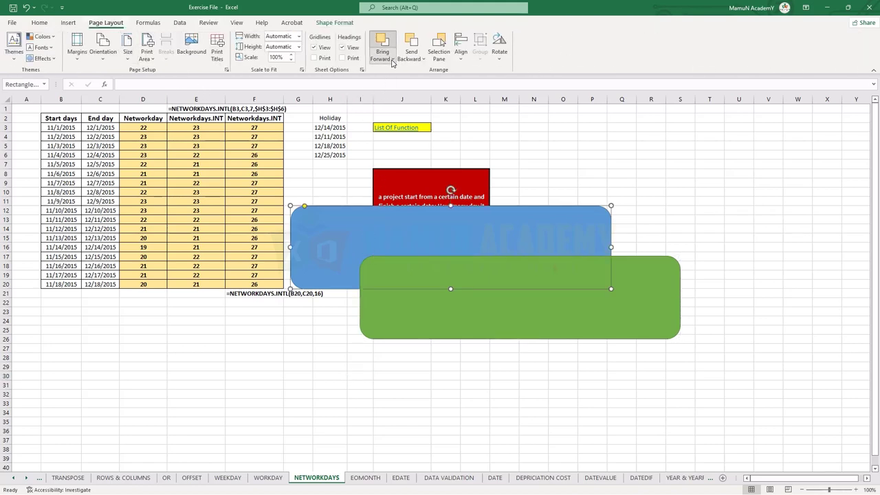
left_click(393, 59)
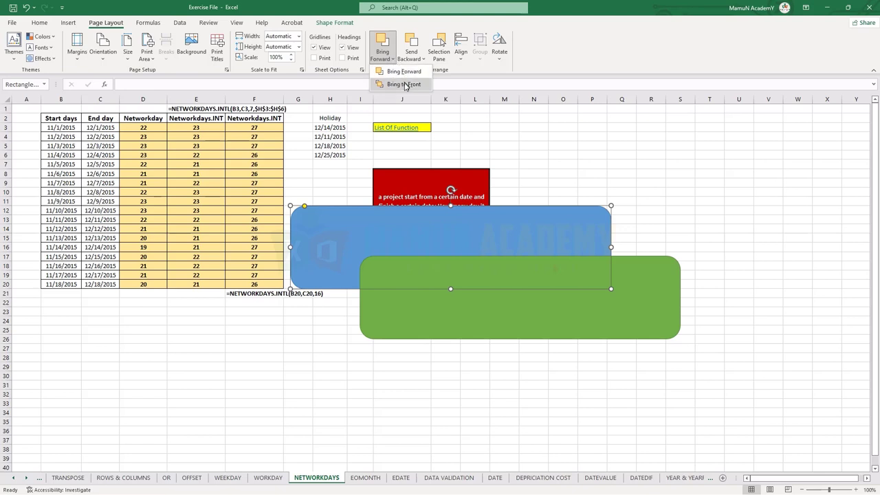
left_click(550, 230)
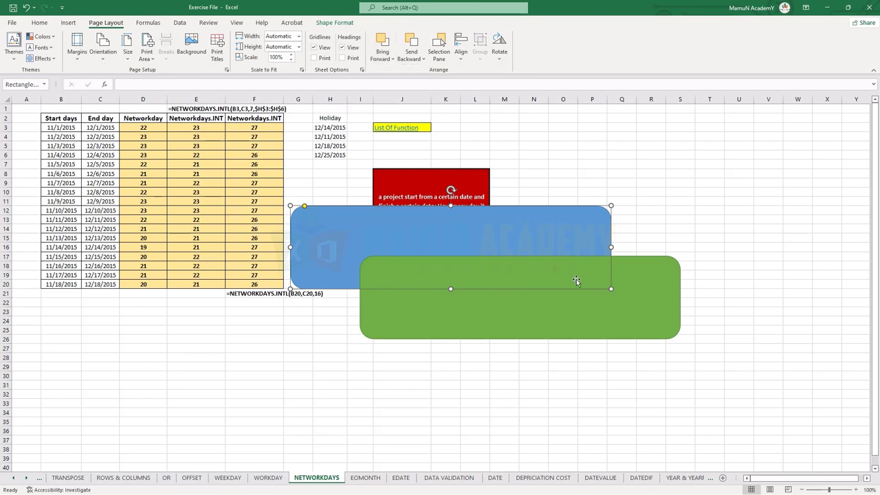
left_click_drag(584, 301, 541, 299)
left_click_drag(444, 309, 412, 350, "ctrl")
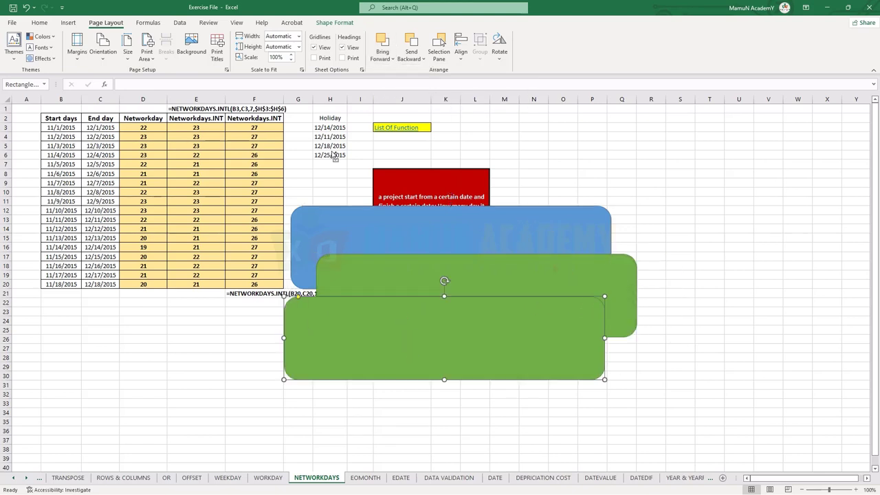
Give the third rounded rectangle the yellow shape style.
left_click(39, 22)
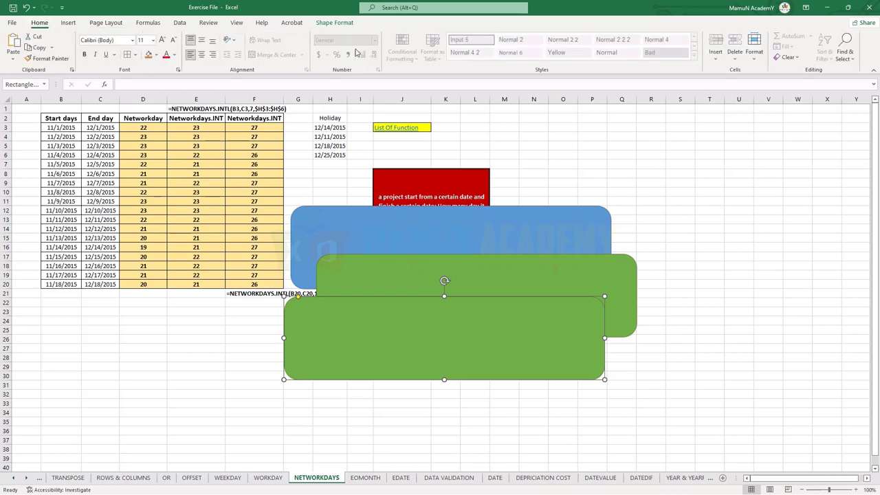
left_click_drag(390, 310, 390, 307)
left_click(334, 22)
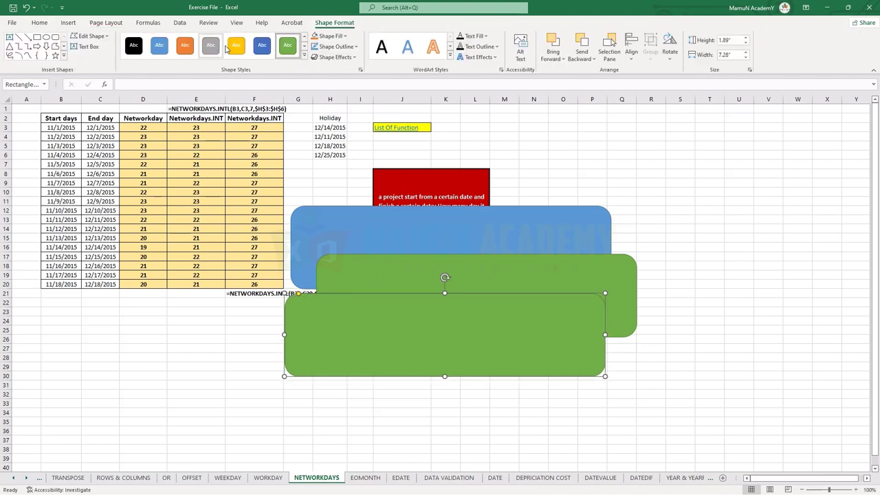
left_click(236, 45)
left_click(503, 146)
left_click(556, 232)
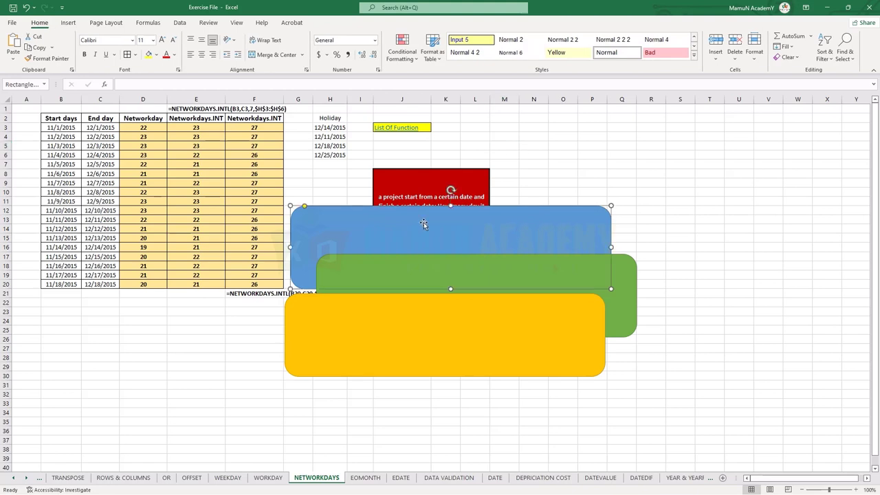
left_click(653, 210)
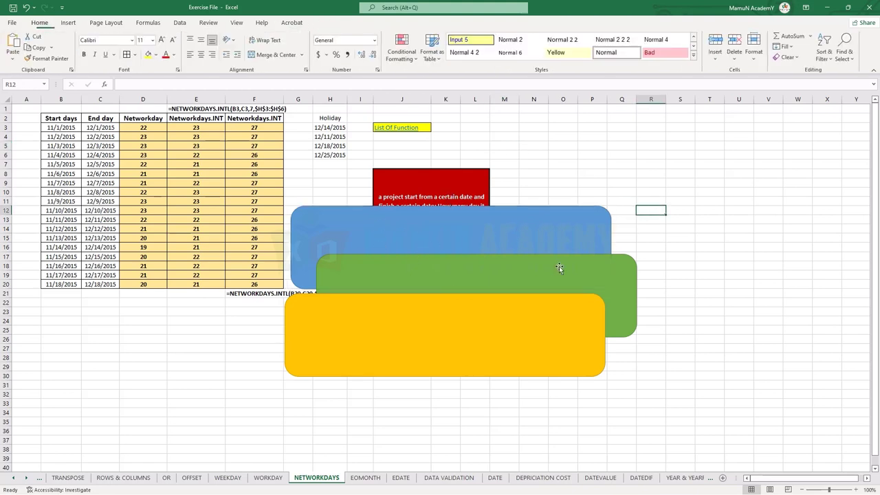
Select the blue, green and yellow rectangles and set Shape Outline to No Outline.
left_click(440, 271)
left_click(343, 352)
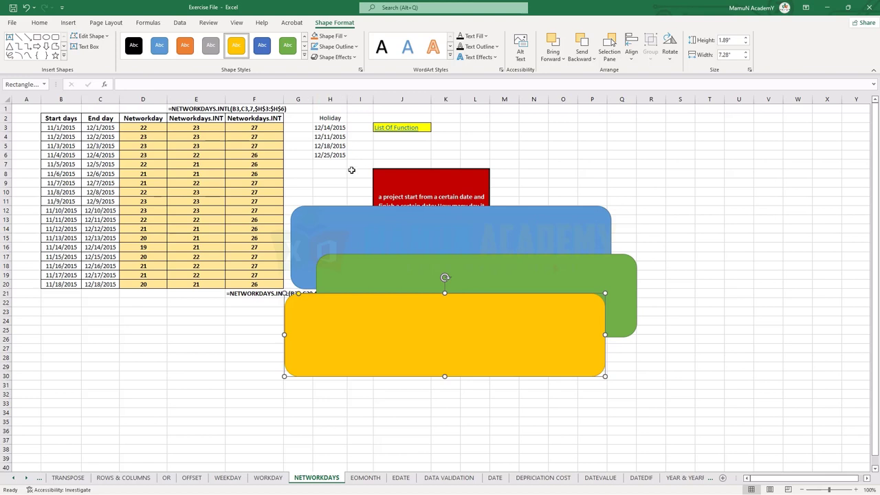
left_click(383, 263, "shift")
left_click(368, 230, "shift")
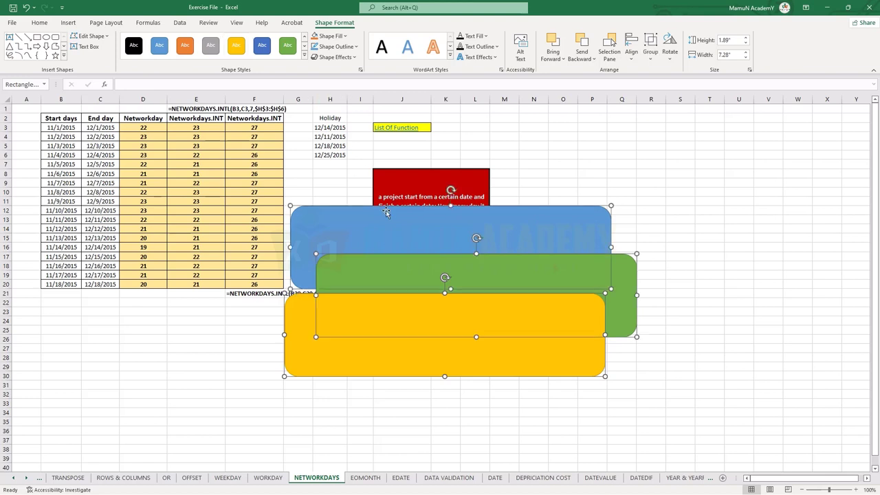
left_click(335, 46)
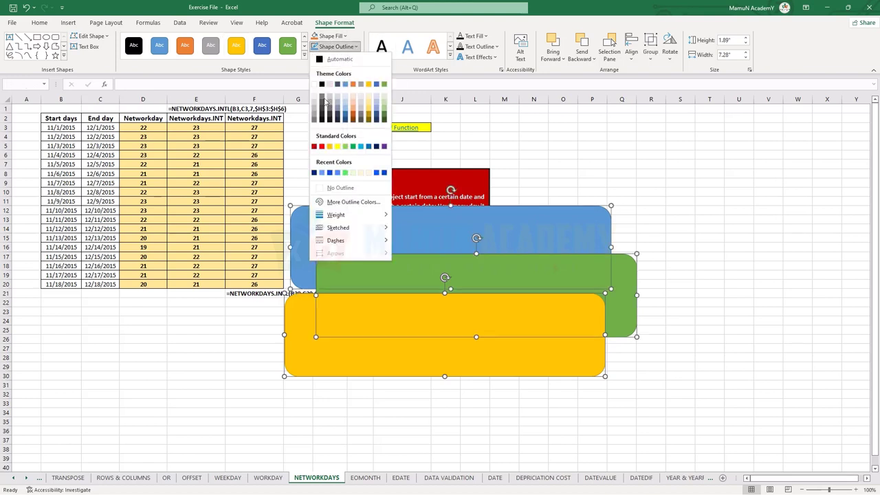
left_click(337, 188)
left_click(638, 146)
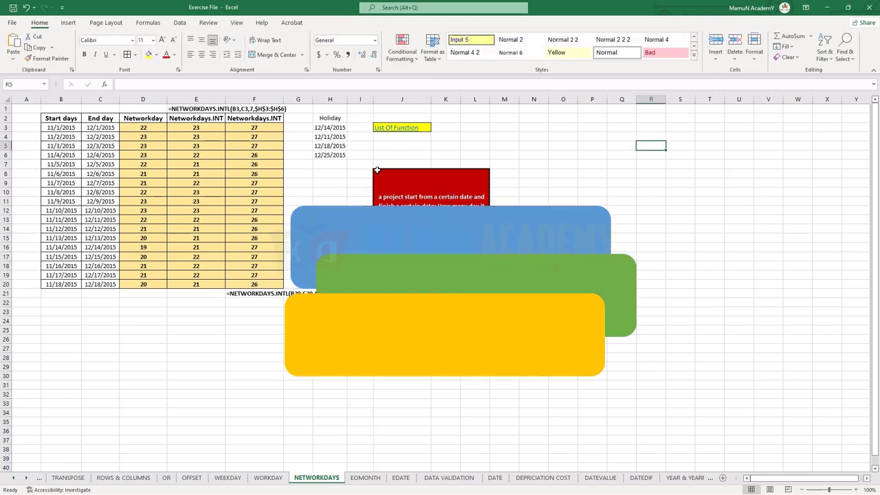
left_click(368, 217)
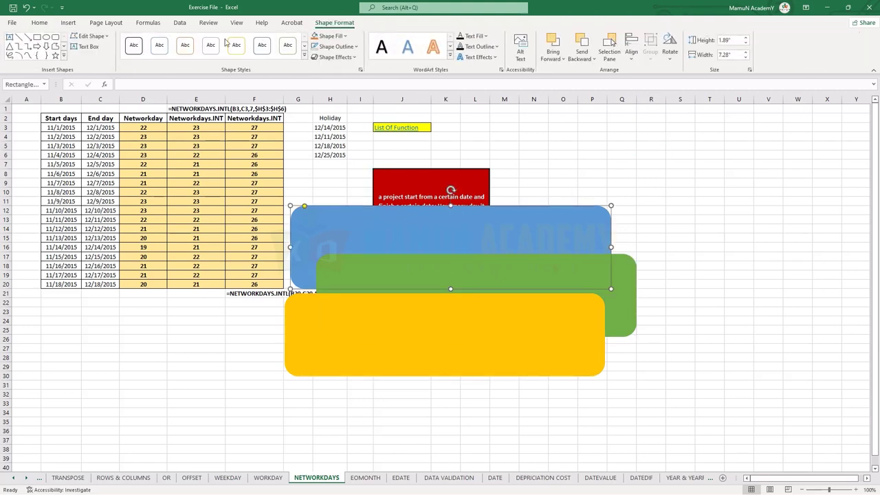
Bring the blue rectangle forward two layers and move it down over the yellow one.
left_click(98, 25)
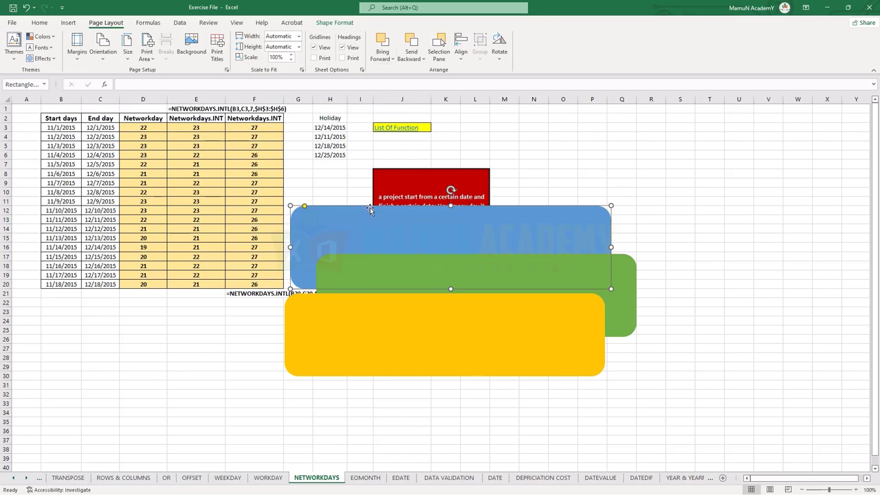
left_click(391, 58)
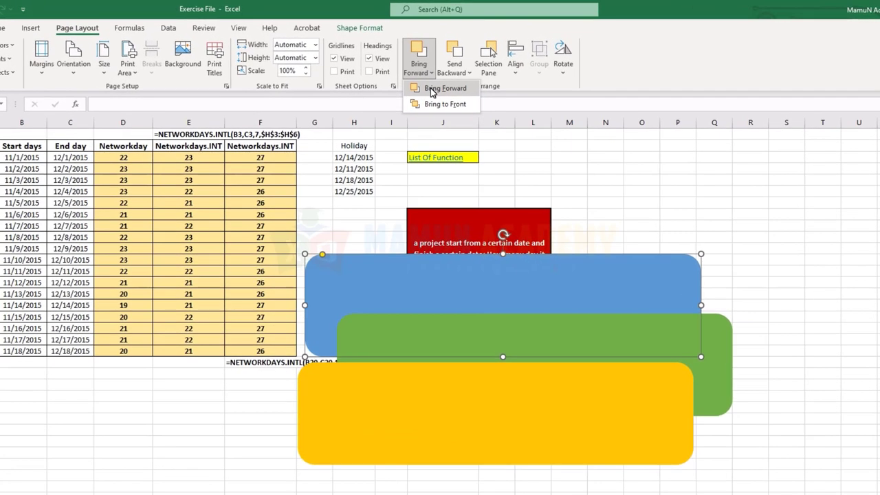
left_click(432, 92)
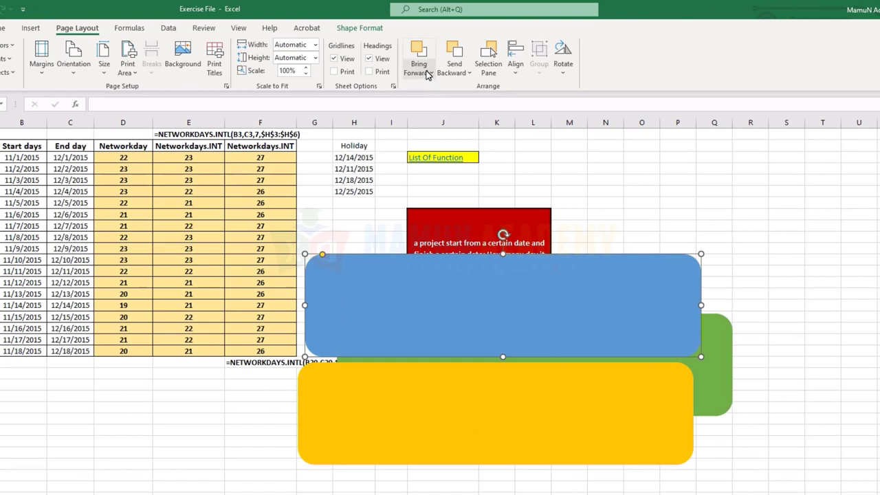
left_click(430, 73)
left_click(429, 89)
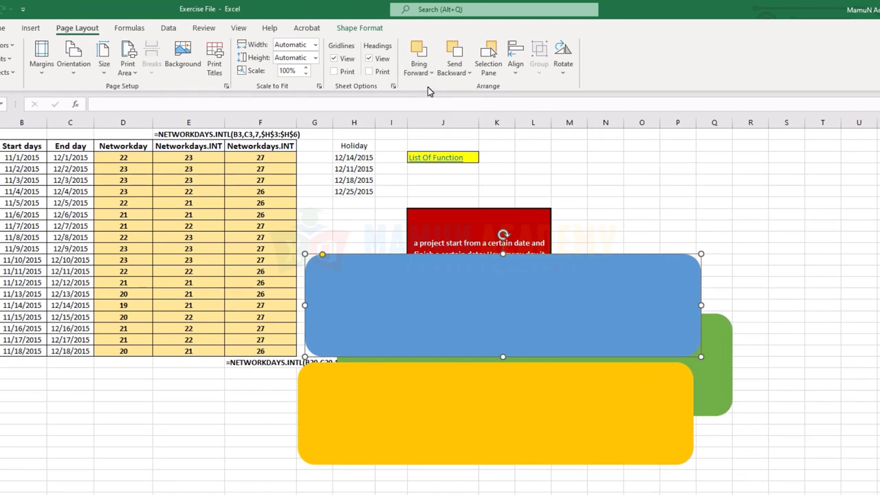
mouse_move(501, 304)
left_mouse_down()
mouse_move(466, 431)
mouse_move(454, 437)
left_mouse_up()
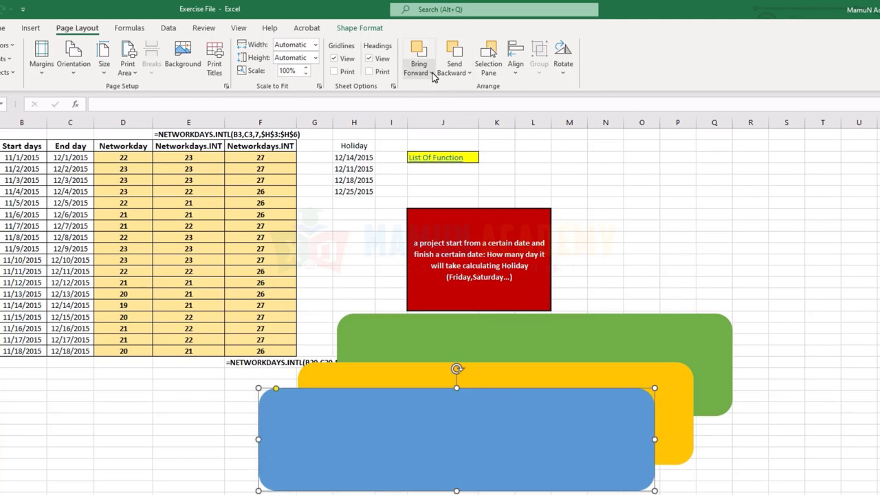
Bring the green rectangle in front of the yellow and move it down below the others.
left_click(448, 330)
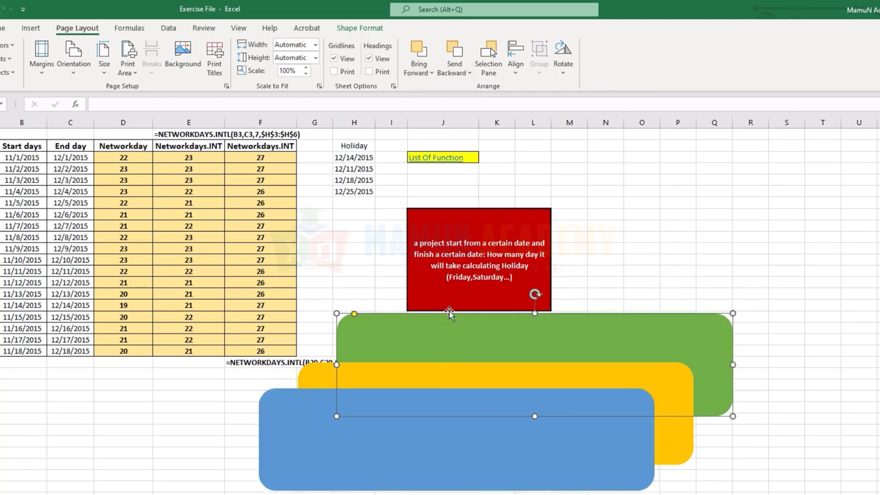
left_click(429, 66)
left_click(431, 88)
left_click(745, 489)
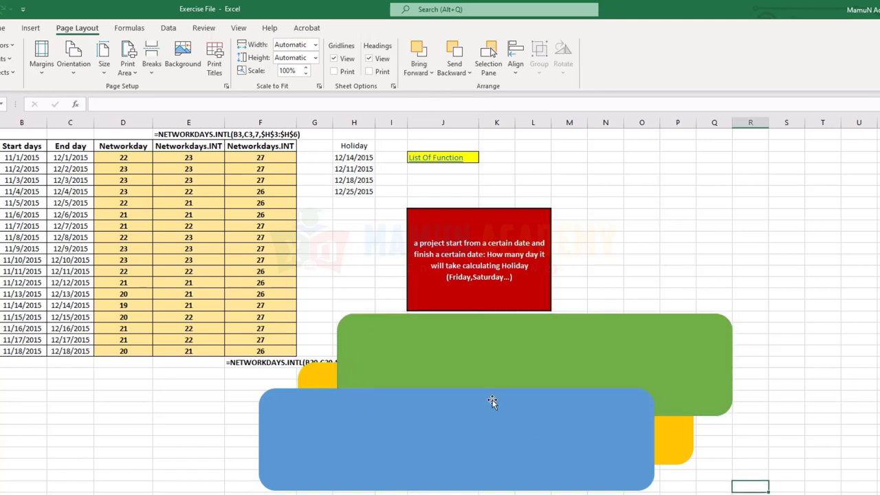
left_click(456, 341)
left_click(420, 72)
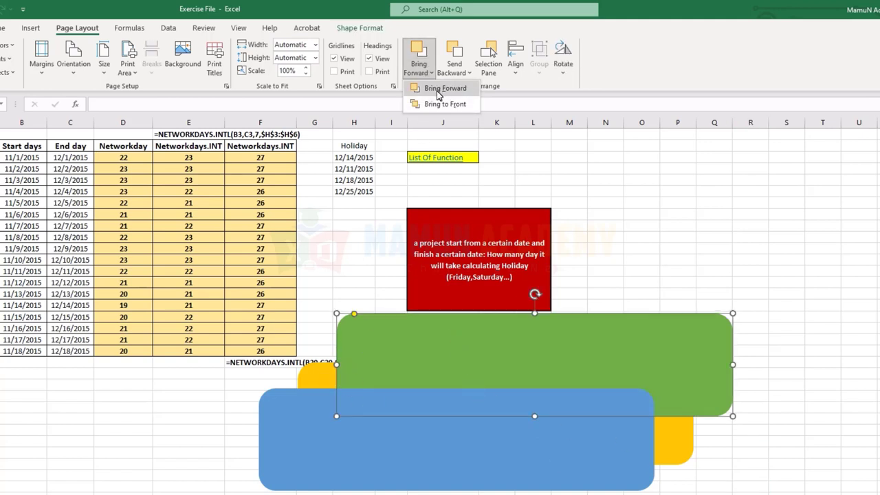
left_click(436, 90)
mouse_move(432, 361)
left_mouse_down()
mouse_move(425, 481)
mouse_move(318, 466)
left_mouse_up()
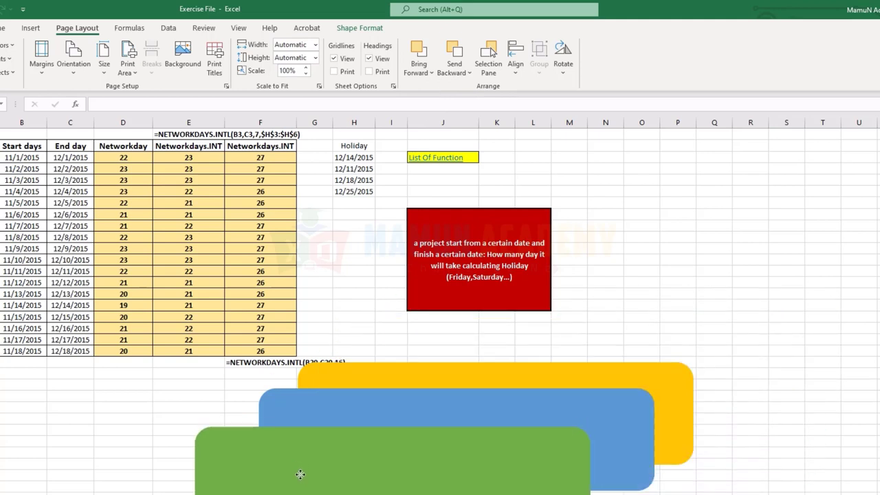
Bring the yellow rectangle to the front and shift it right and down.
left_click(565, 377)
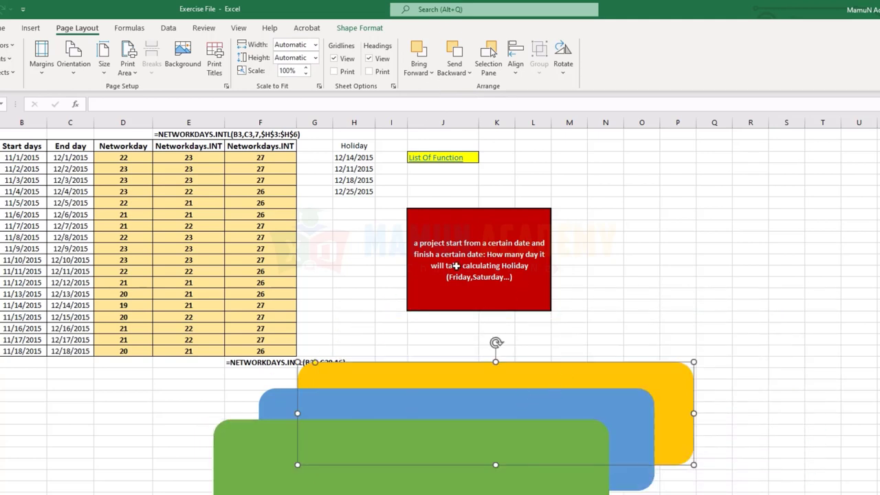
left_click(427, 73)
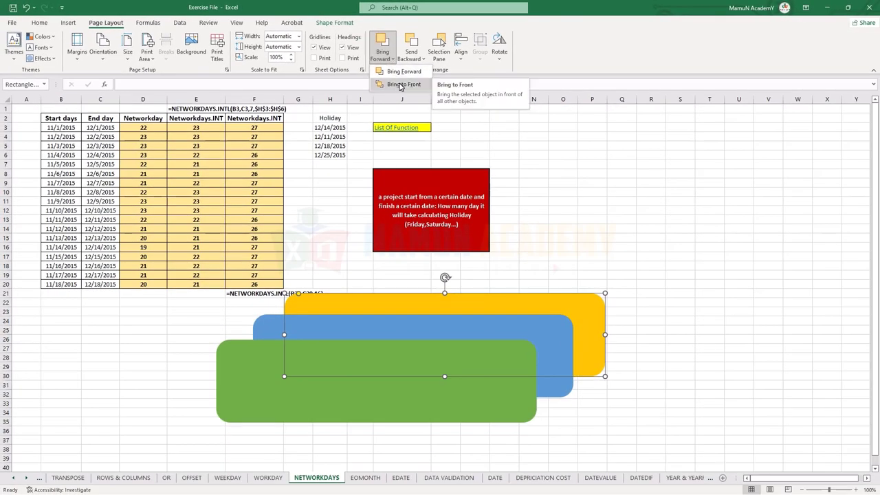
left_click(401, 84)
left_click_drag(348, 322, 359, 344)
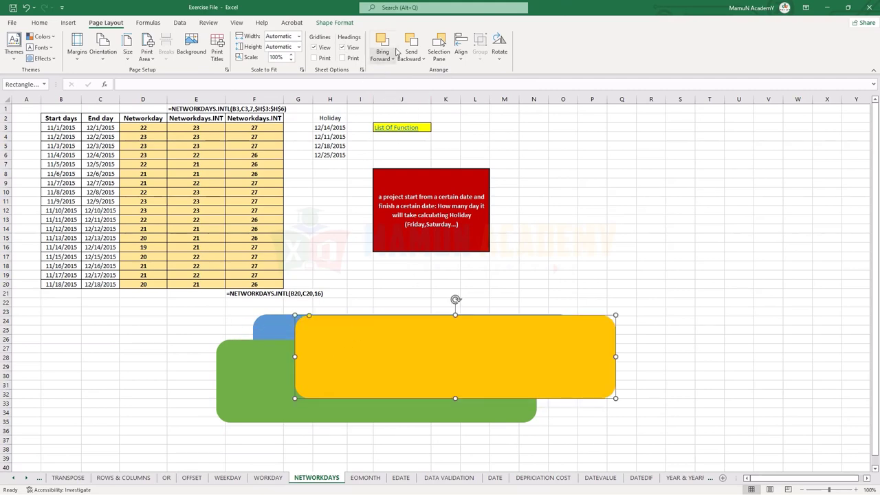
left_click_drag(333, 343, 335, 380)
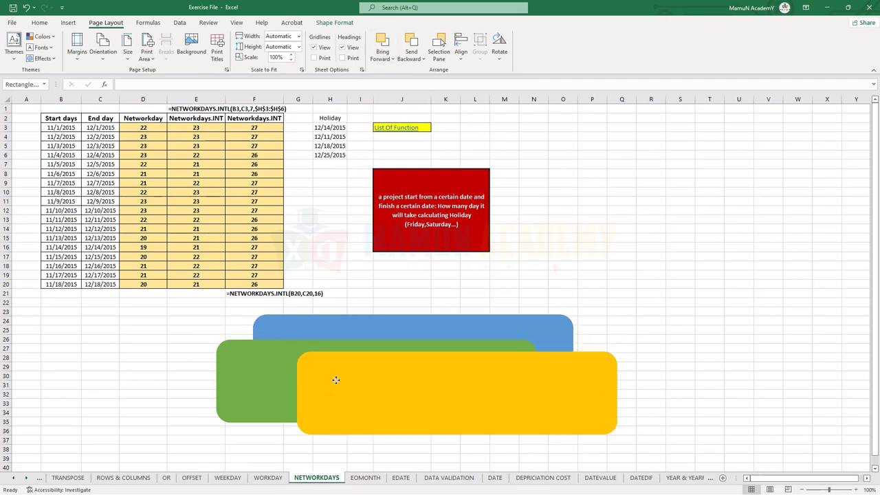
Move all three rectangles up and to the right together.
left_click(322, 330, "ctrl")
left_click(259, 364, "ctrl")
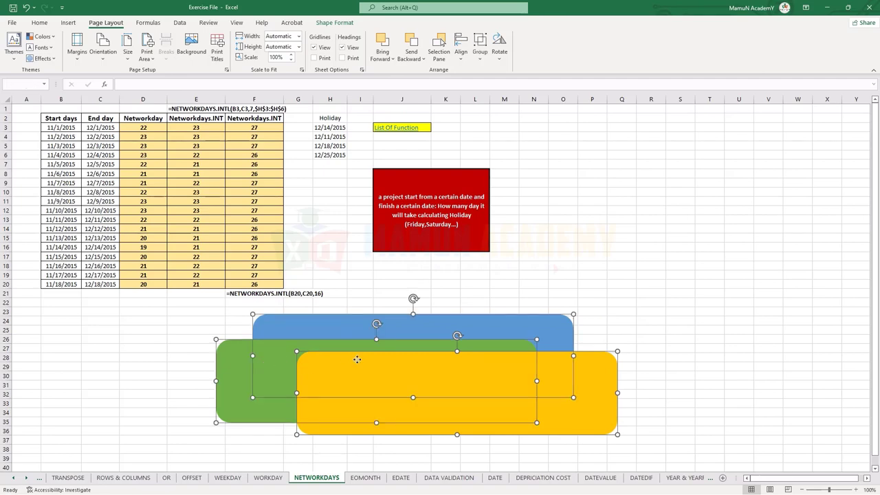
left_click_drag(259, 364, 328, 233)
left_click(402, 311)
Bring the blue rectangle to the very front.
left_click(412, 199)
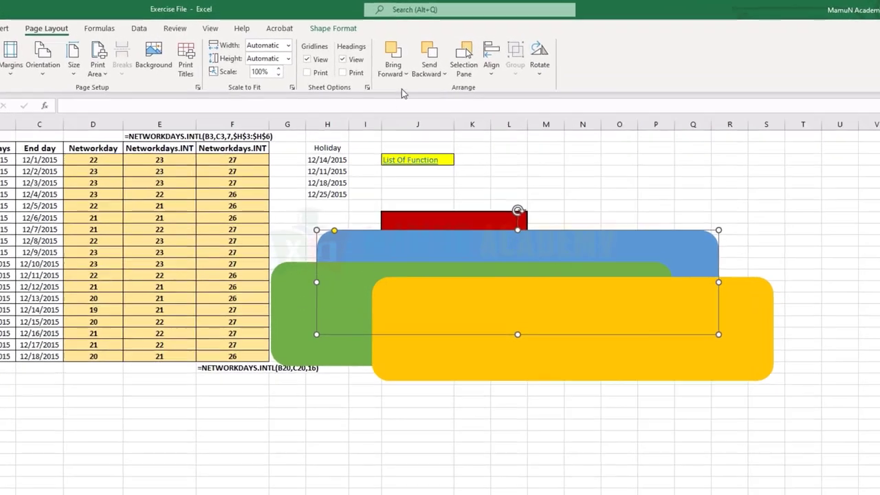
left_click(392, 58)
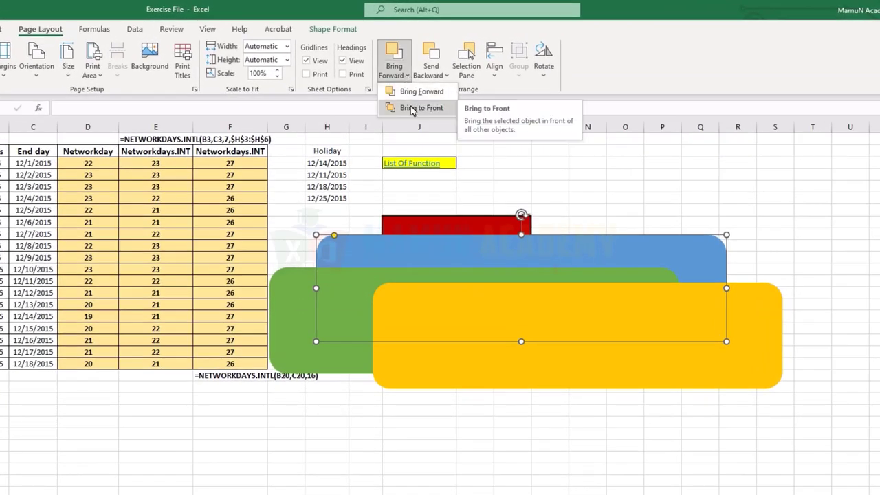
left_click(413, 108)
left_click(484, 439)
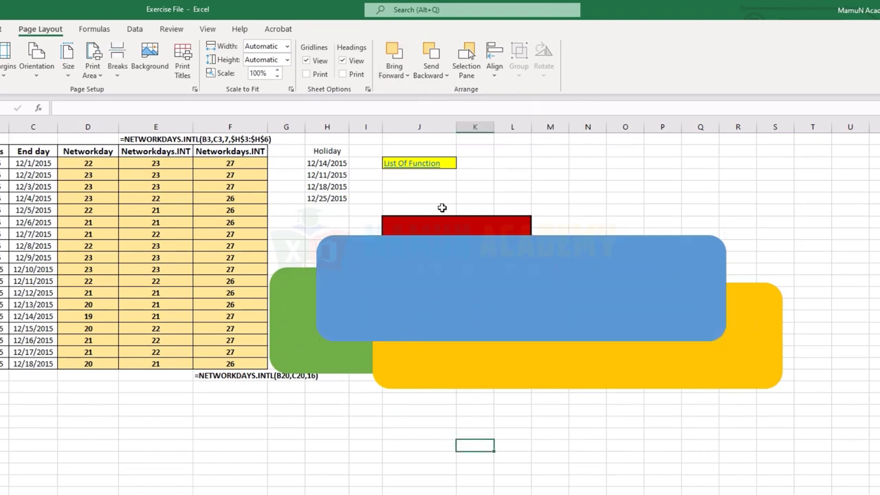
Send the blue rectangle back two layers, behind the green one.
left_click(439, 256)
left_click(433, 72)
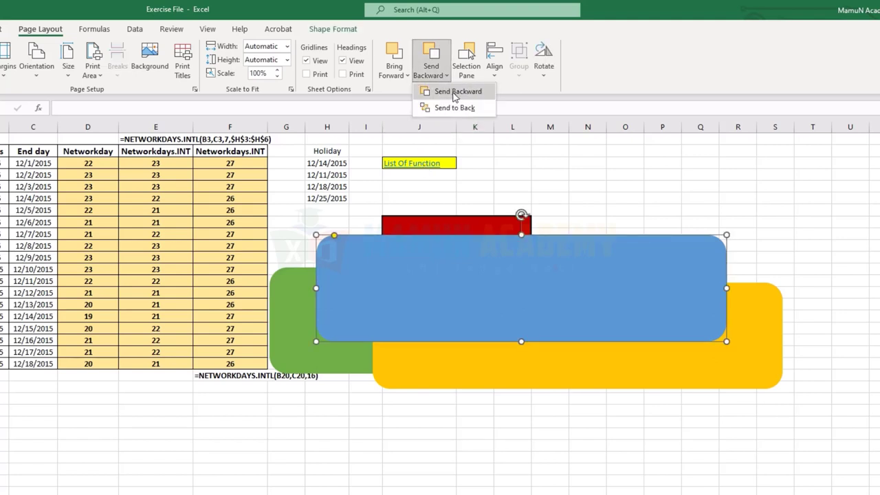
left_click(456, 92)
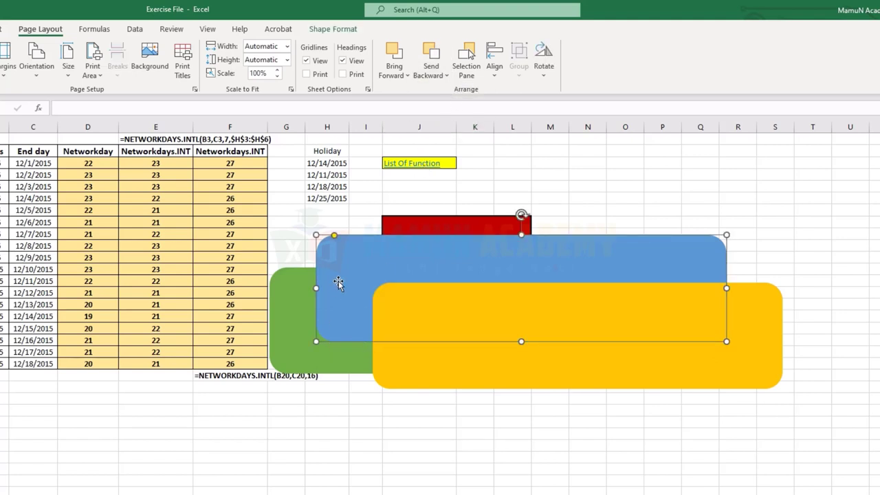
left_click(434, 72)
left_click(457, 95)
Send the yellow rectangle to the back and move it up-left behind the blue.
left_click(420, 300)
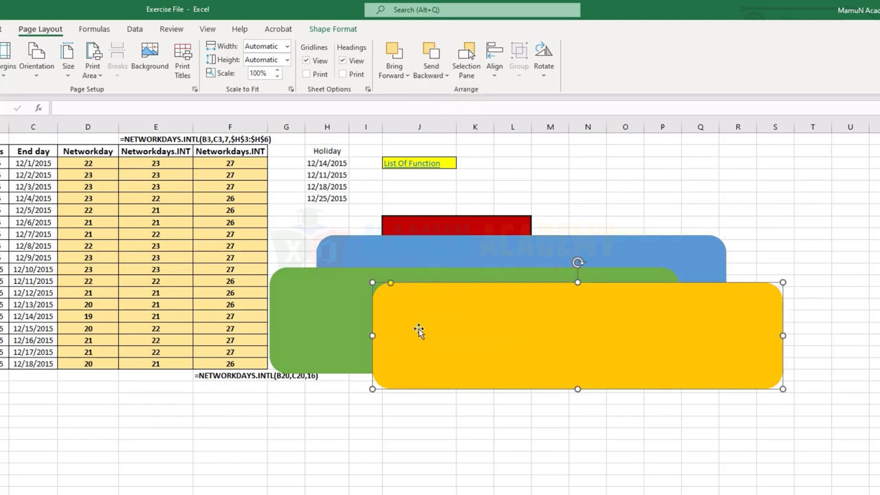
left_click(438, 75)
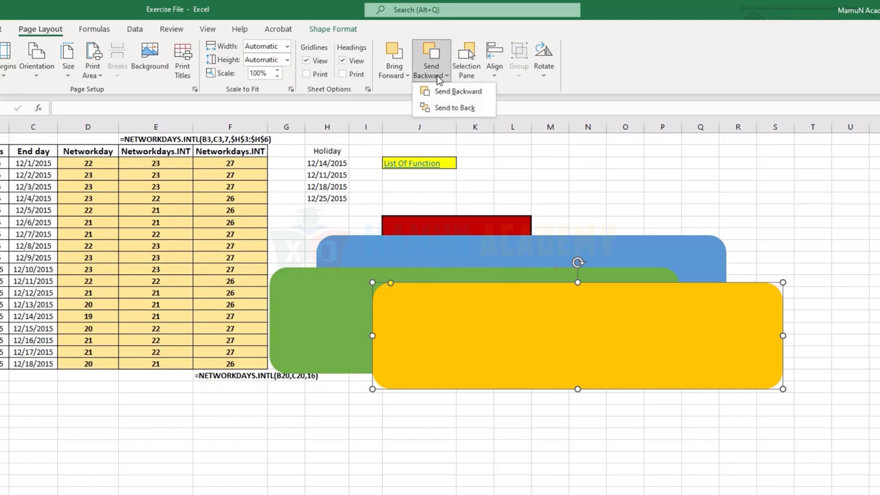
left_click(461, 108)
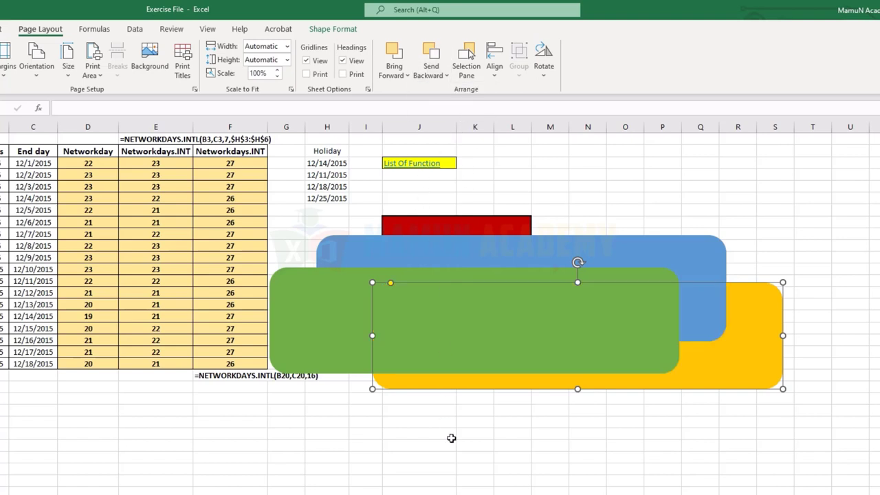
left_click(450, 436)
left_click_drag(741, 346, 721, 261)
Bring the yellow rectangle to the front and drag it down-left over the green.
left_click(722, 261)
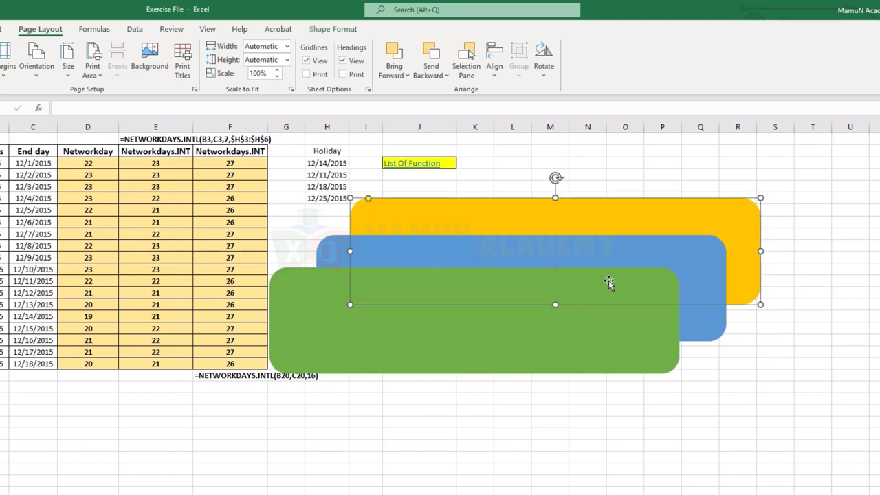
left_click(435, 77)
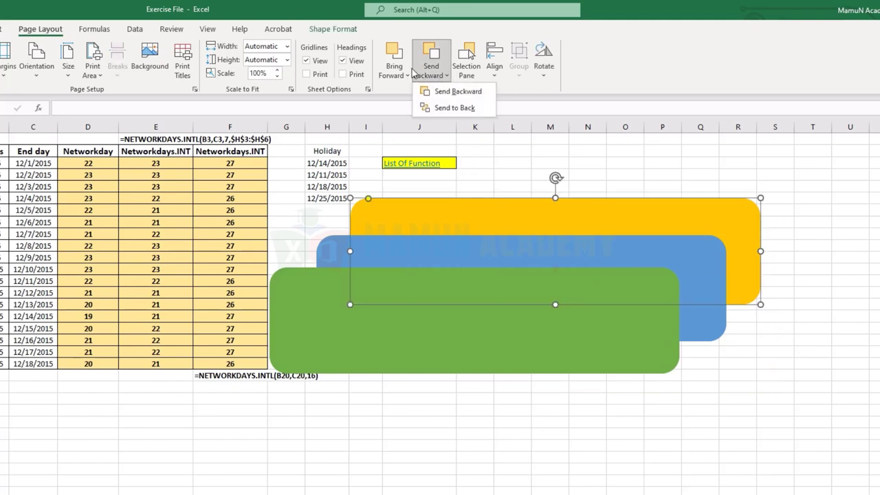
left_click(397, 75)
left_click(420, 109)
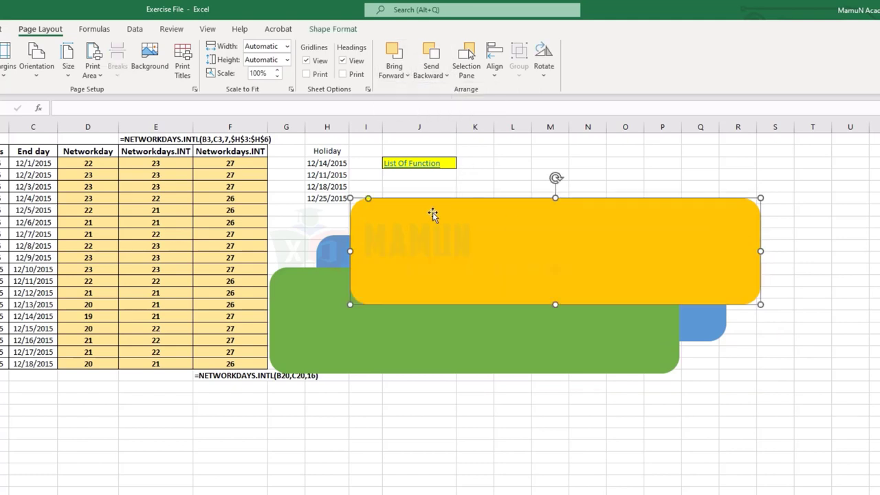
left_click_drag(433, 213, 288, 330)
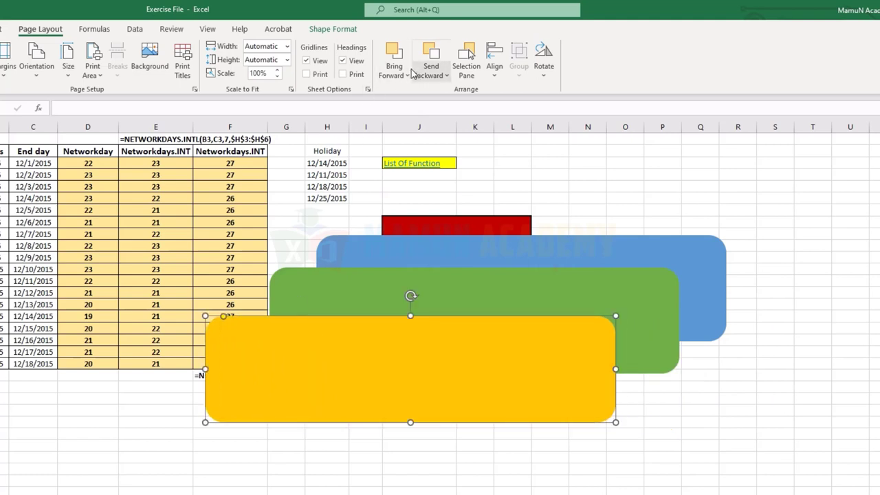
Review the Bring Forward and Send Backward options, leaving the stacking order unchanged.
left_click(396, 73)
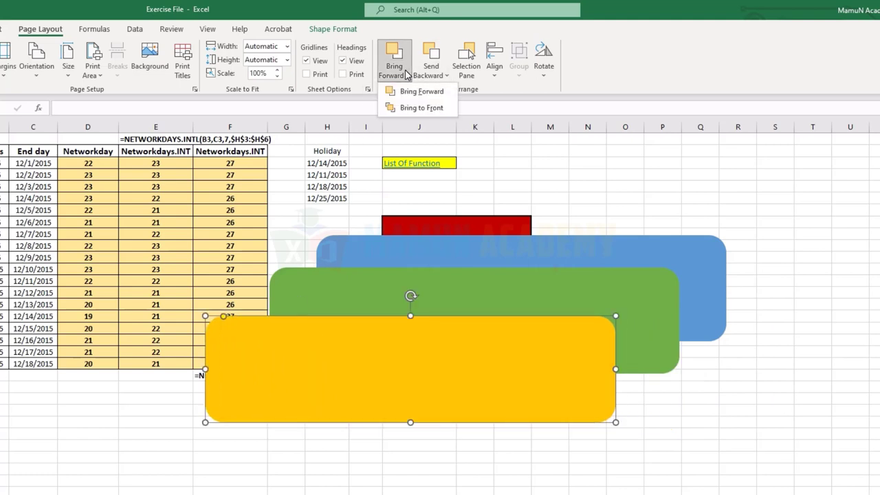
left_click(415, 109)
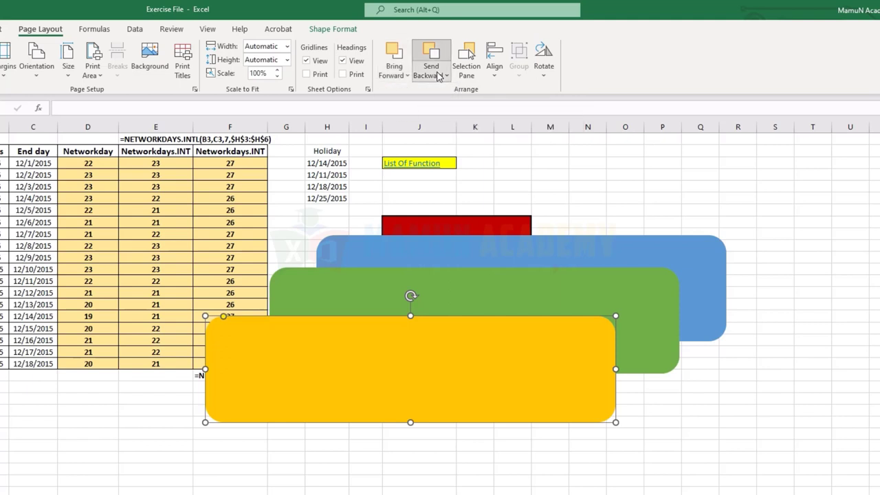
left_click(431, 69)
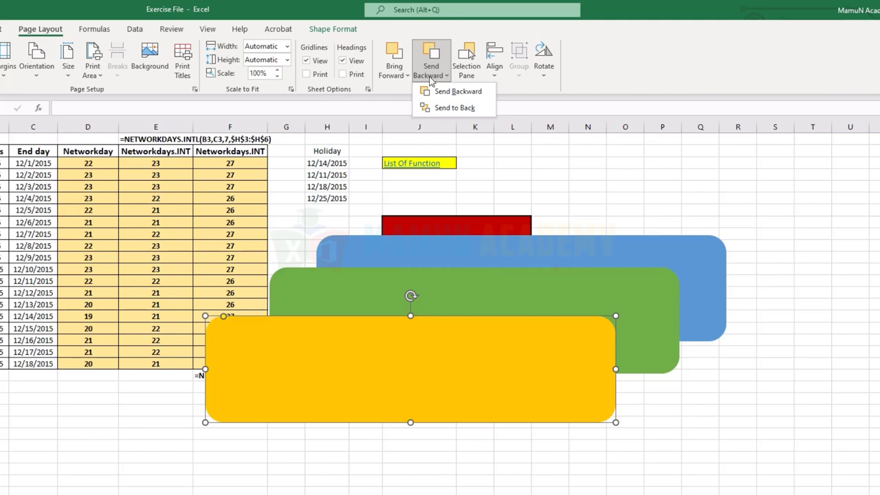
left_click(581, 193)
left_click(471, 65)
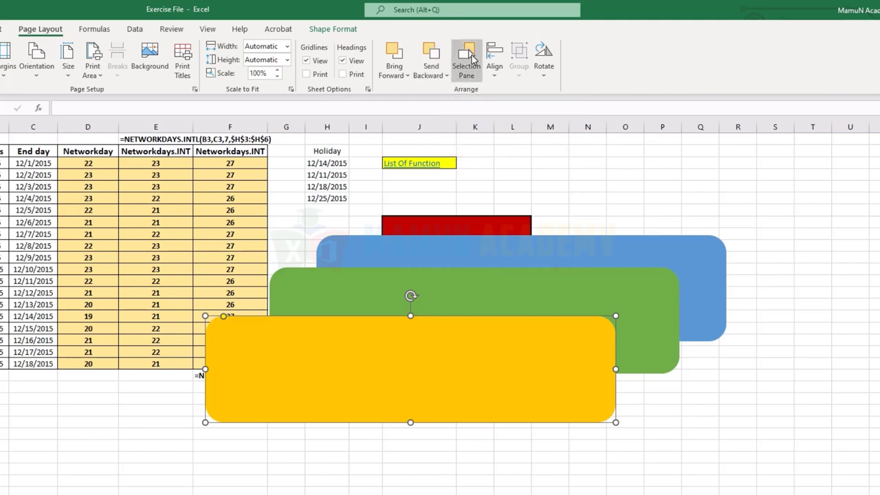
left_click(492, 72)
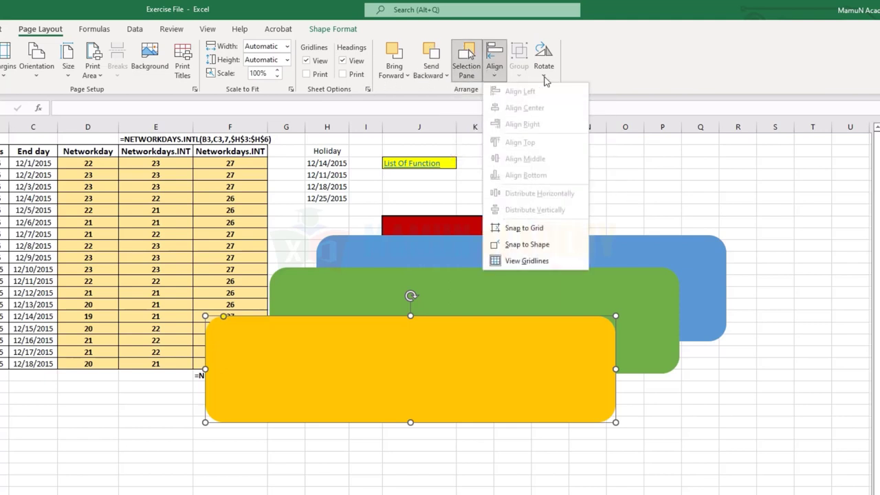
left_click(547, 74)
left_click(657, 71)
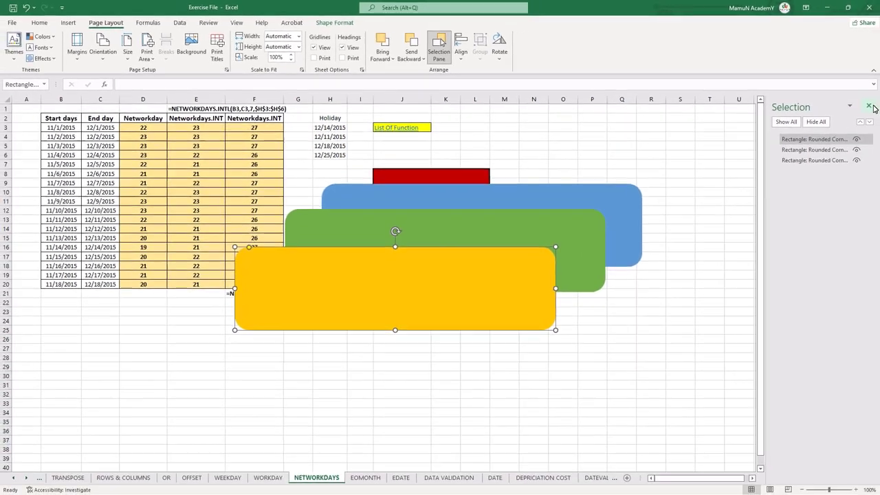
left_click(869, 107)
left_click(669, 301)
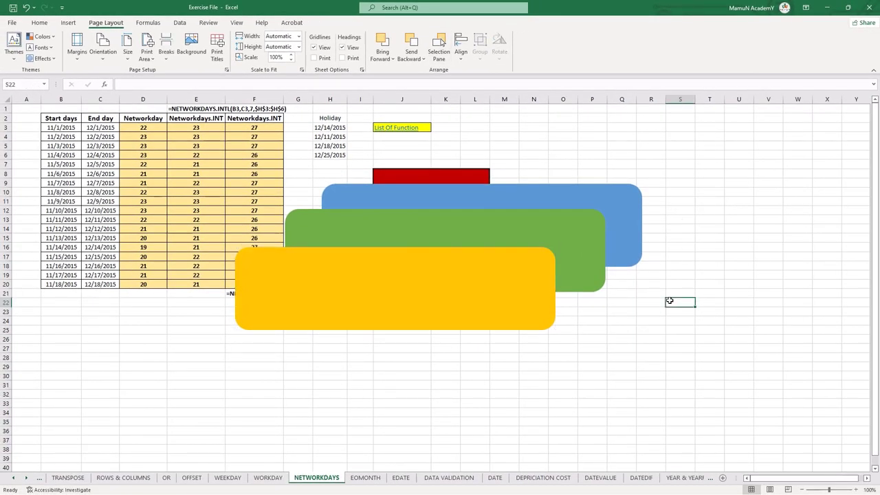